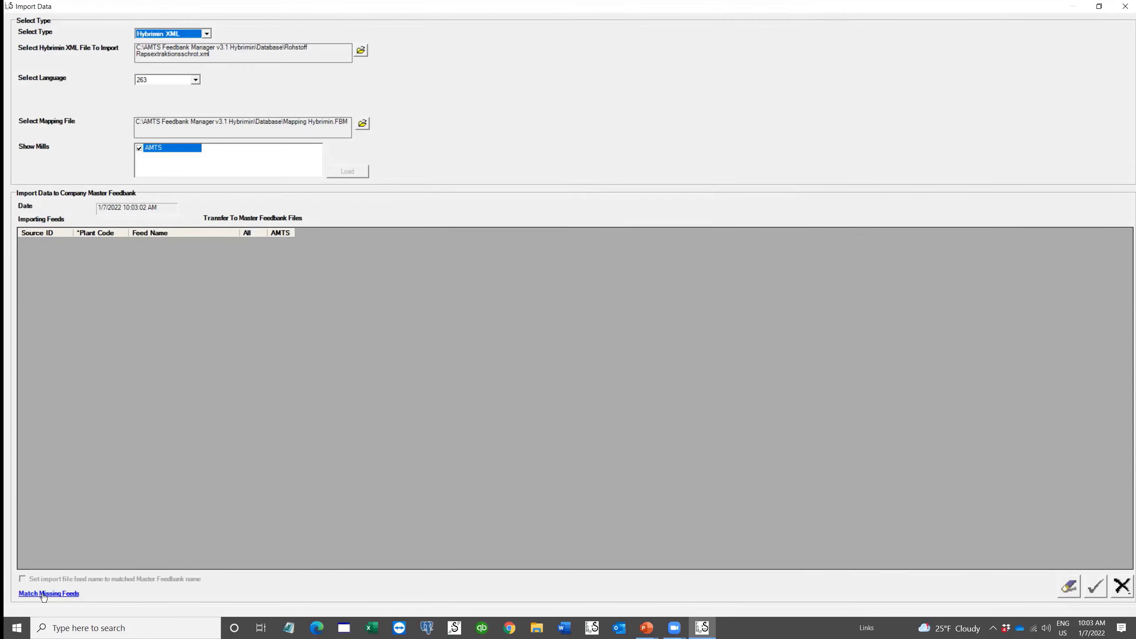
pyautogui.click(43, 593)
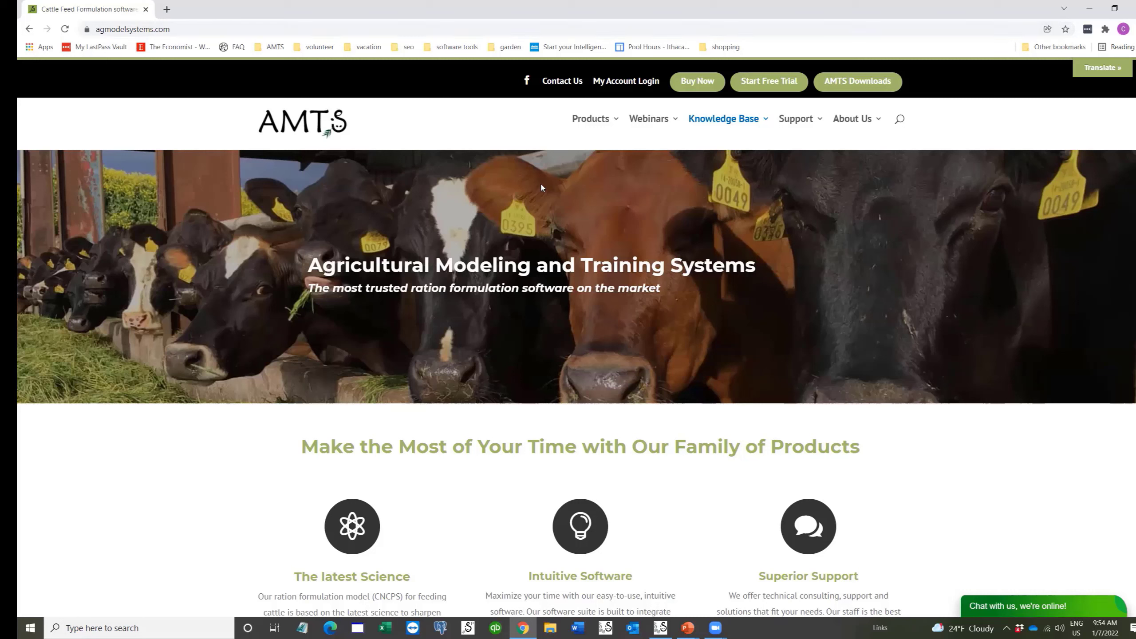
# - On the AMTS website, open the support videos page and expand the Using AMTS.Feedbank Manager tutorials
pyautogui.moveTo(790, 121)
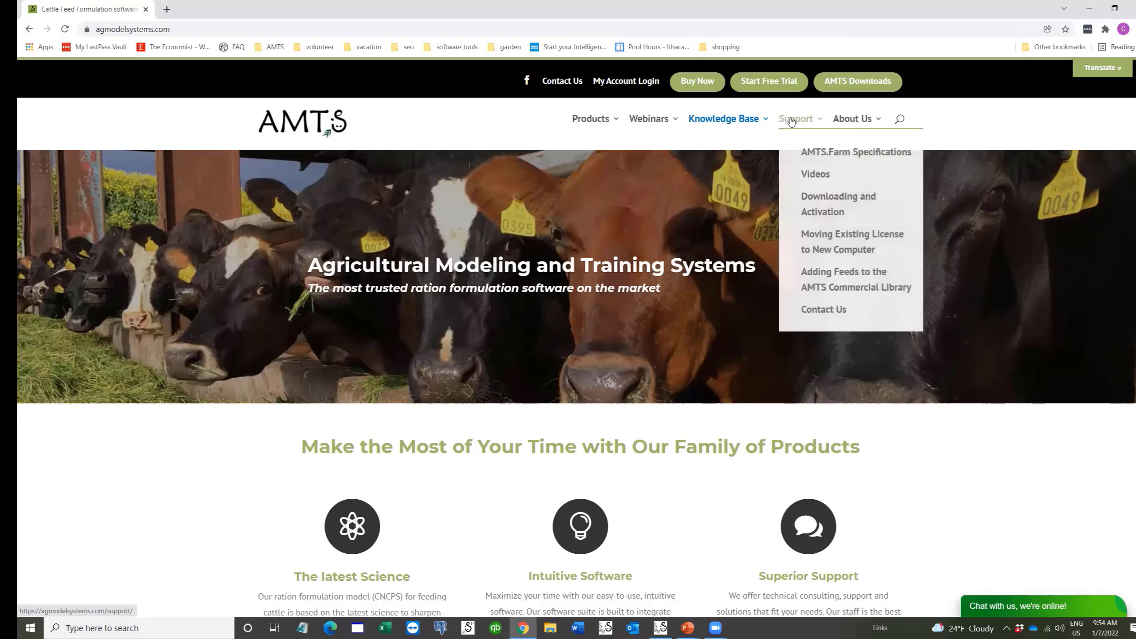
pyautogui.click(821, 175)
pyautogui.scroll(-7, 731, 222)
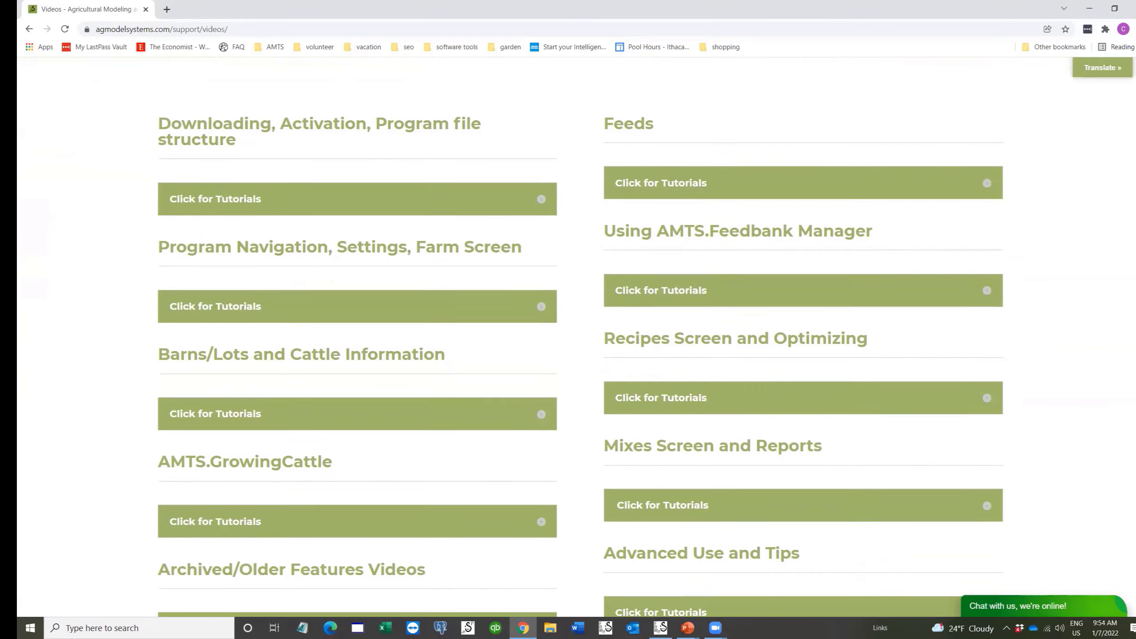
pyautogui.click(985, 288)
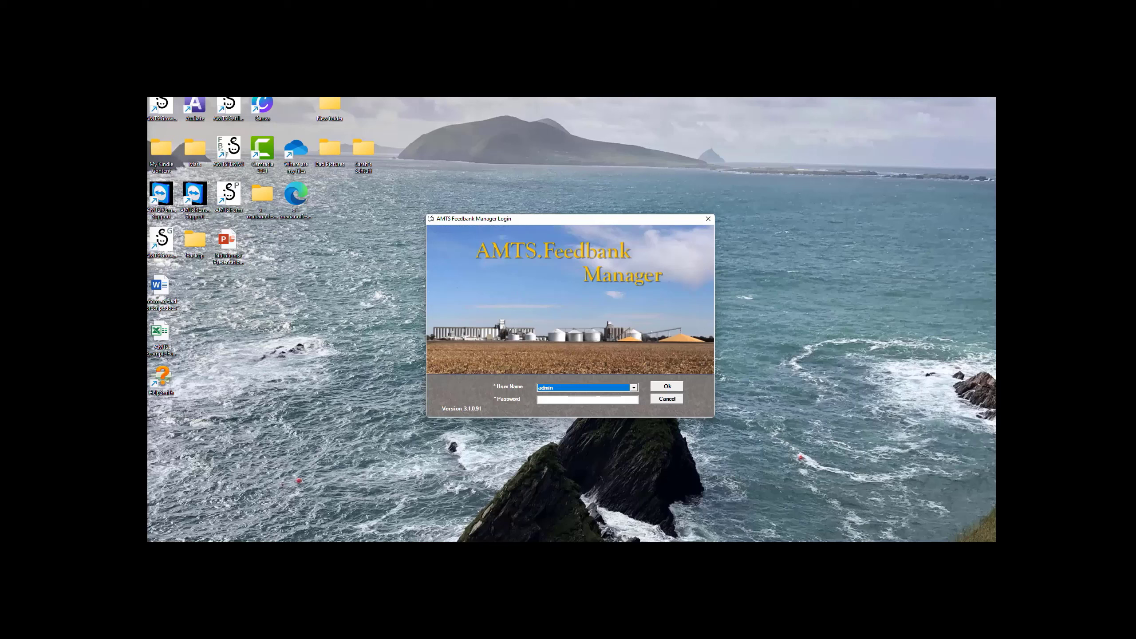
# - Switch to AMTS Feedbank Manager and log in as admin with the account password
pyautogui.click(587, 400)
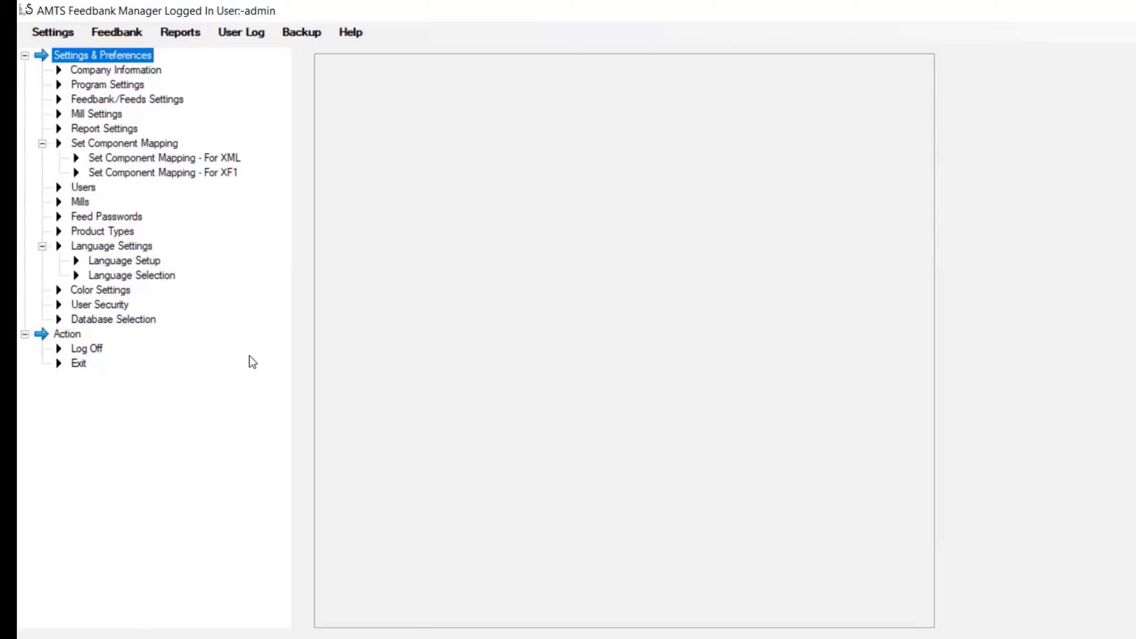
# - Review the XML component mapping's common edits, including imported components, units and conversion equations, and close the mapping
pyautogui.click(210, 159)
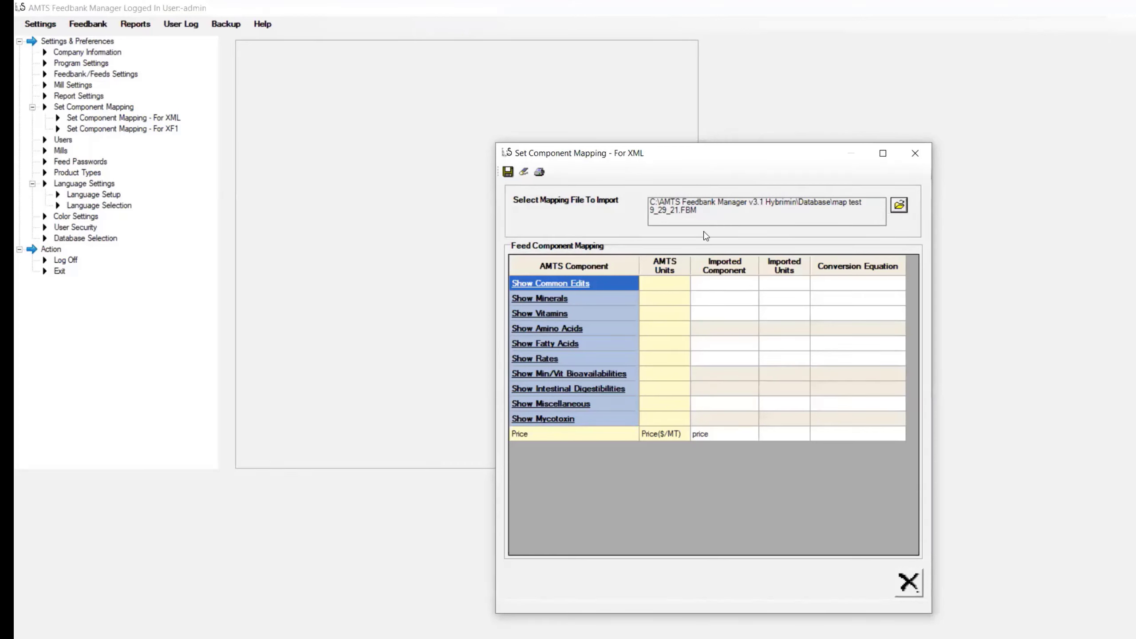
pyautogui.click(552, 283)
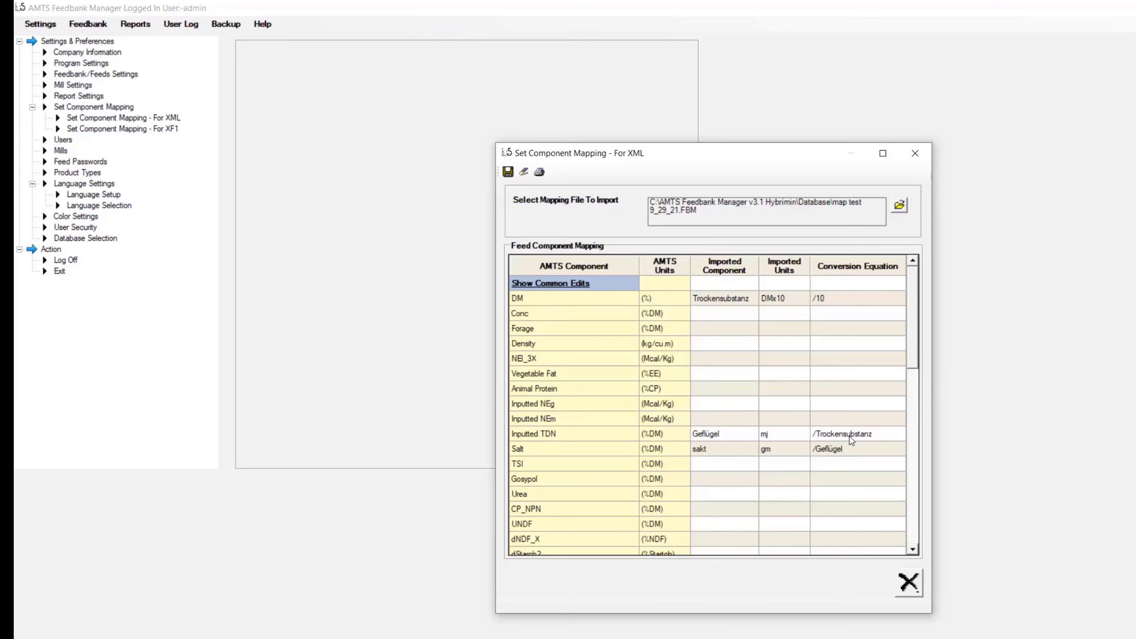
pyautogui.scroll(-8, 851, 439)
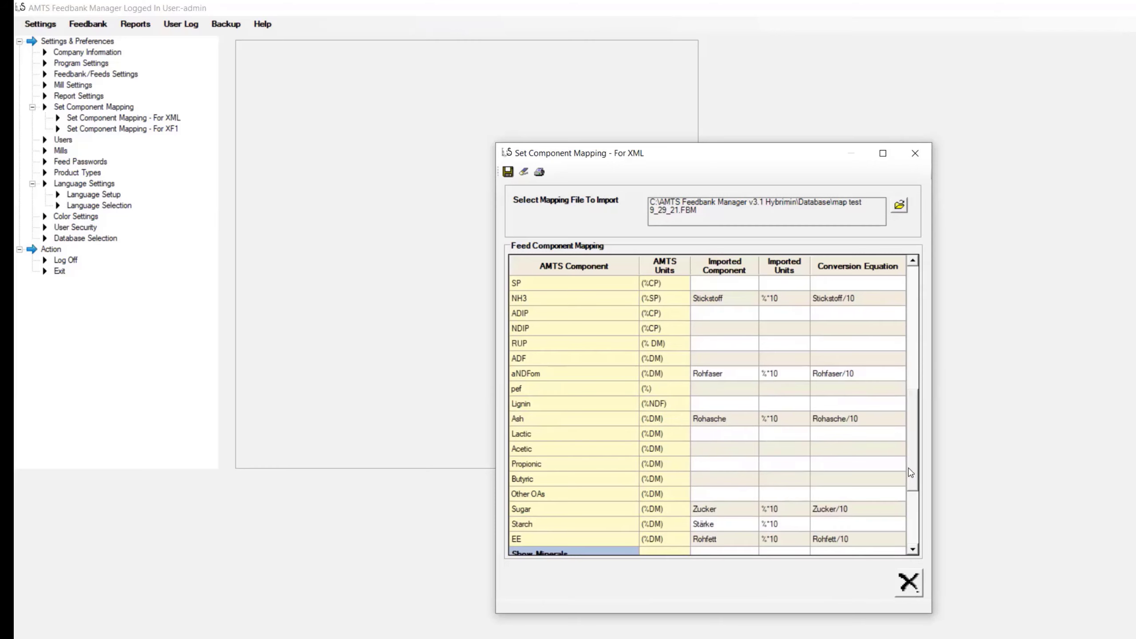
pyautogui.click(909, 583)
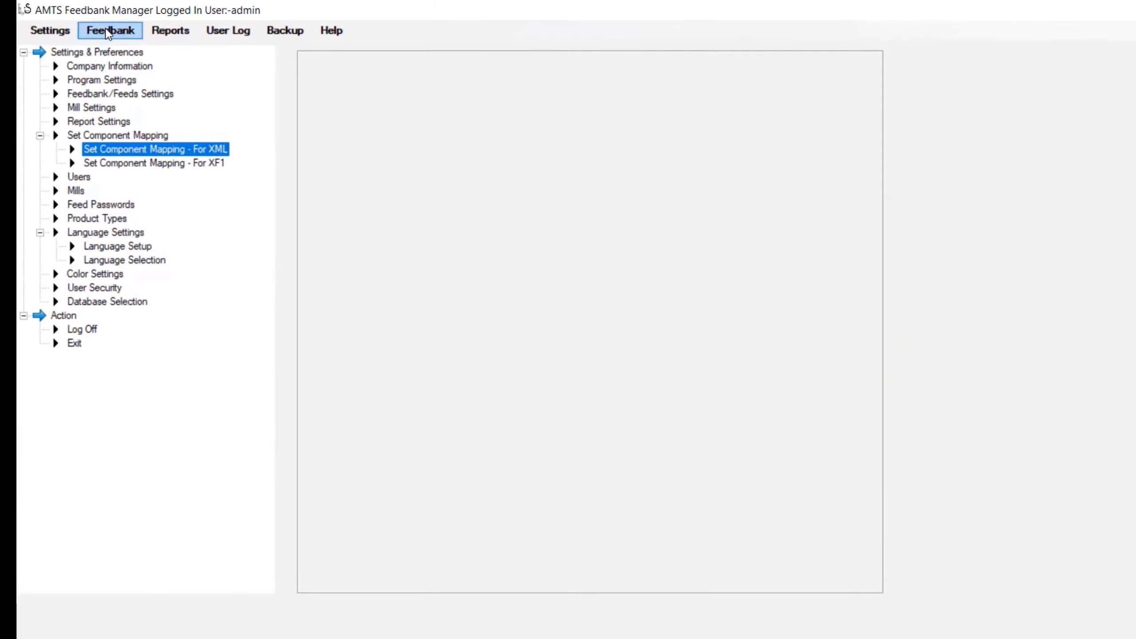
# - Start a master feedbank data import of type Hybrimin XML with Blutmahlzeit.xml as the file to import
pyautogui.click(107, 33)
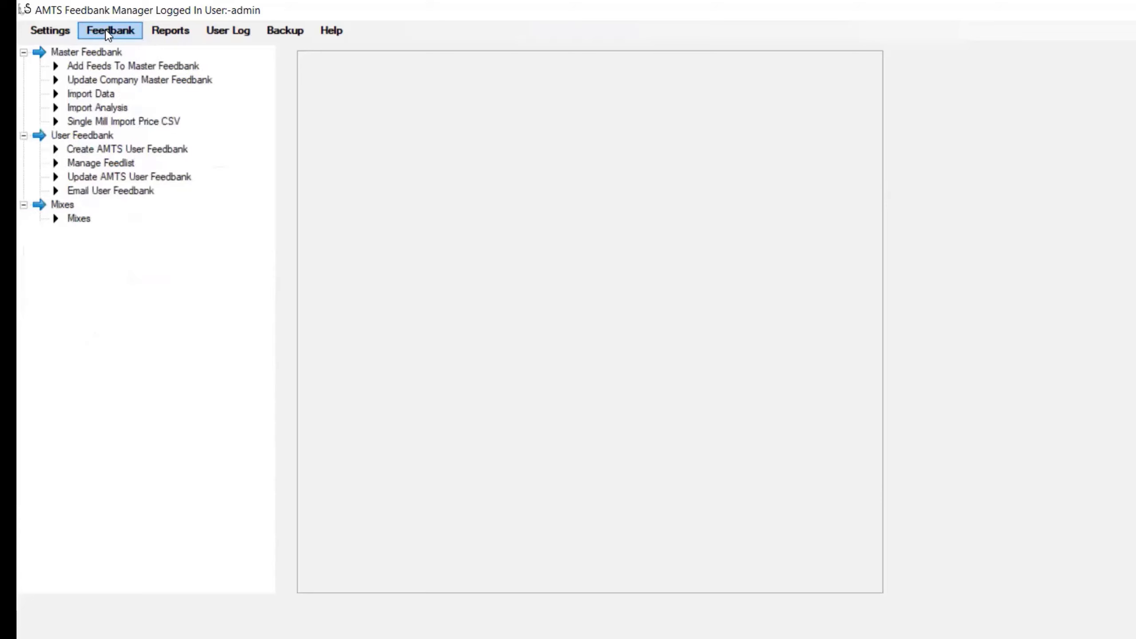
pyautogui.click(92, 94)
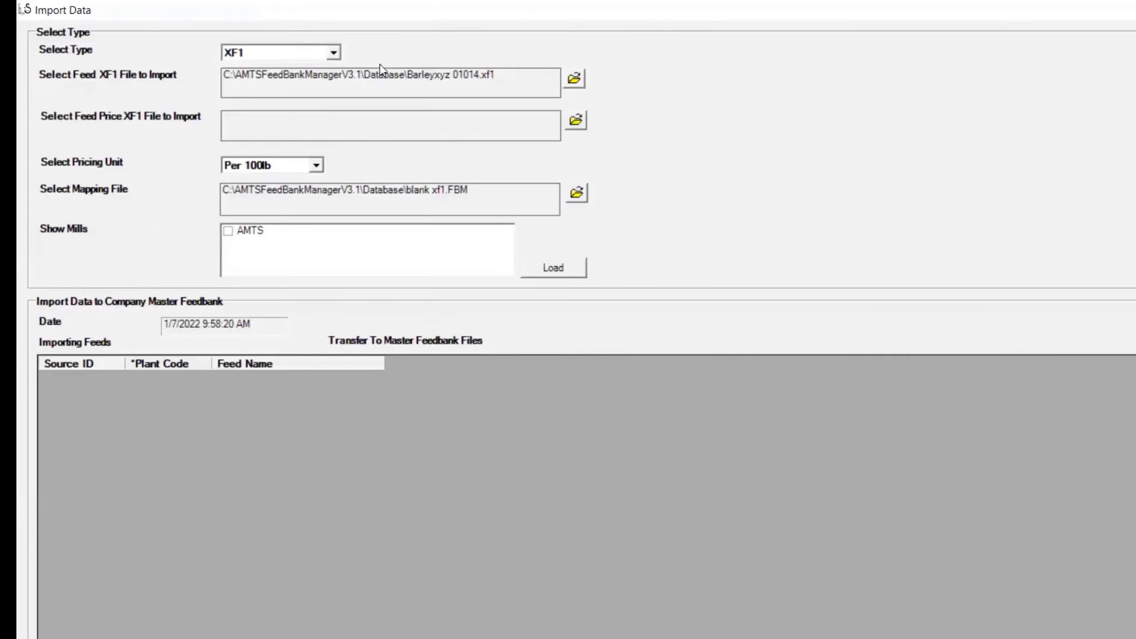
pyautogui.click(333, 54)
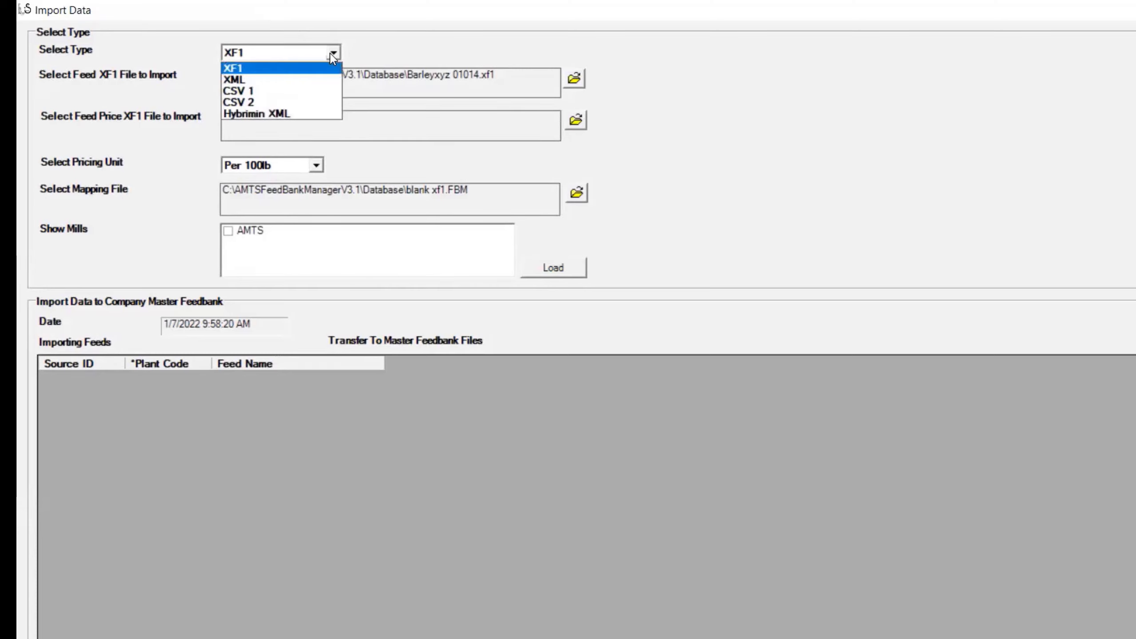
pyautogui.click(294, 118)
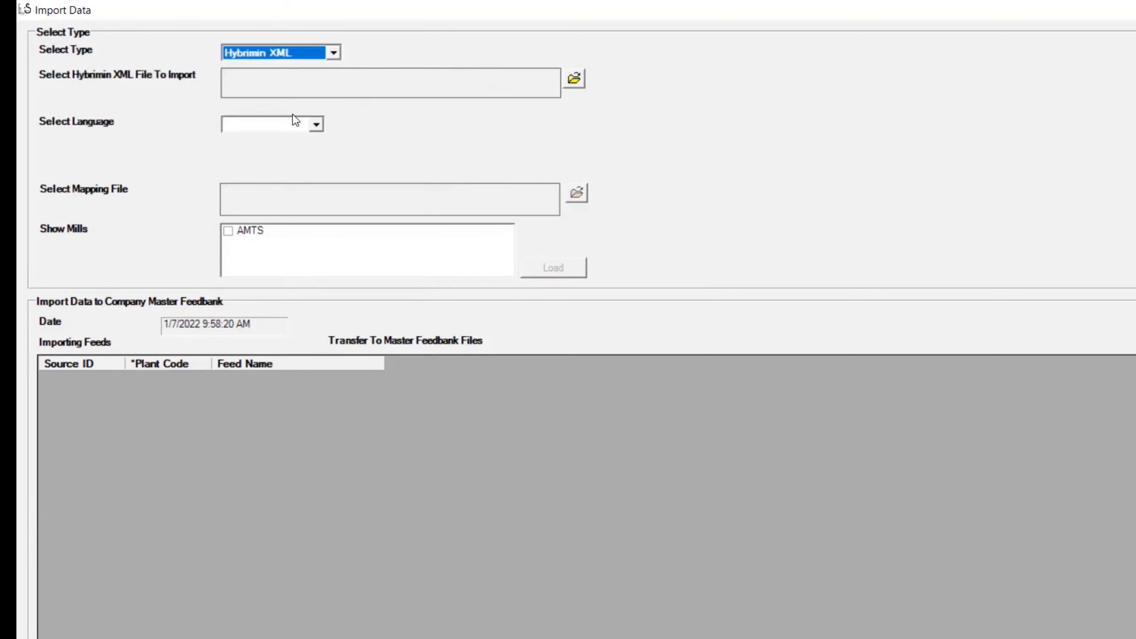
pyautogui.click(574, 81)
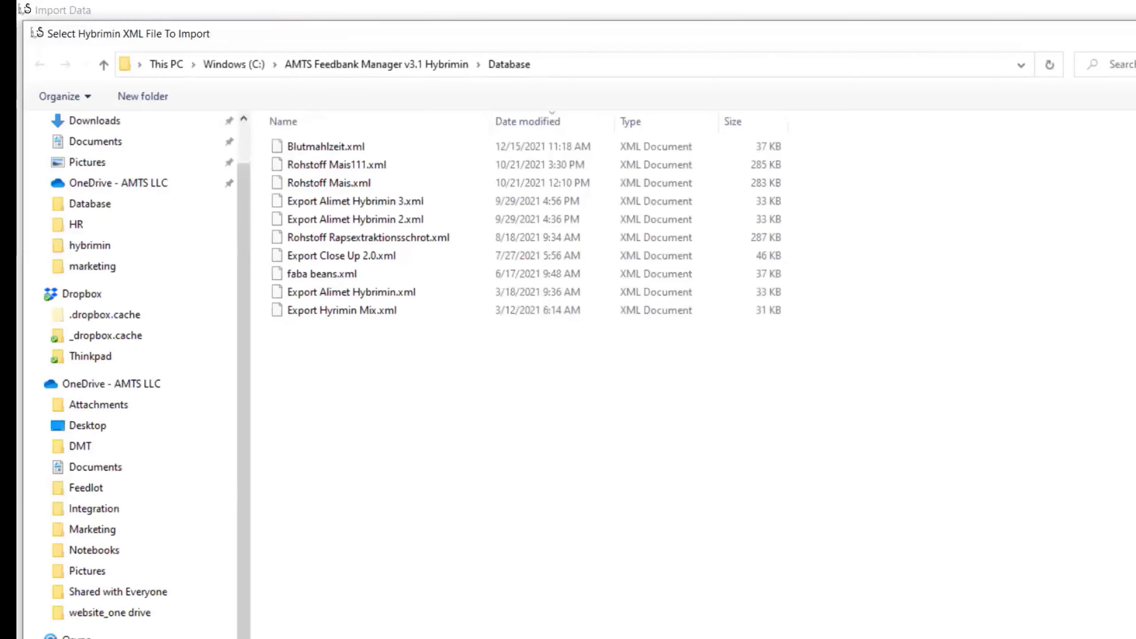
pyautogui.click(350, 142)
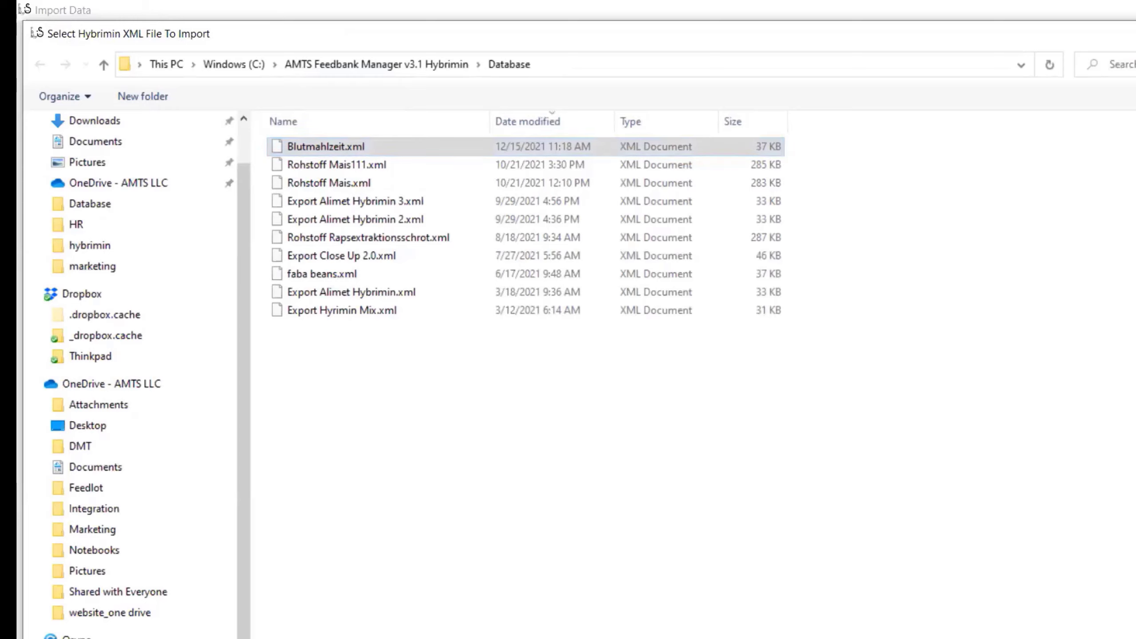
pyautogui.press('Return')
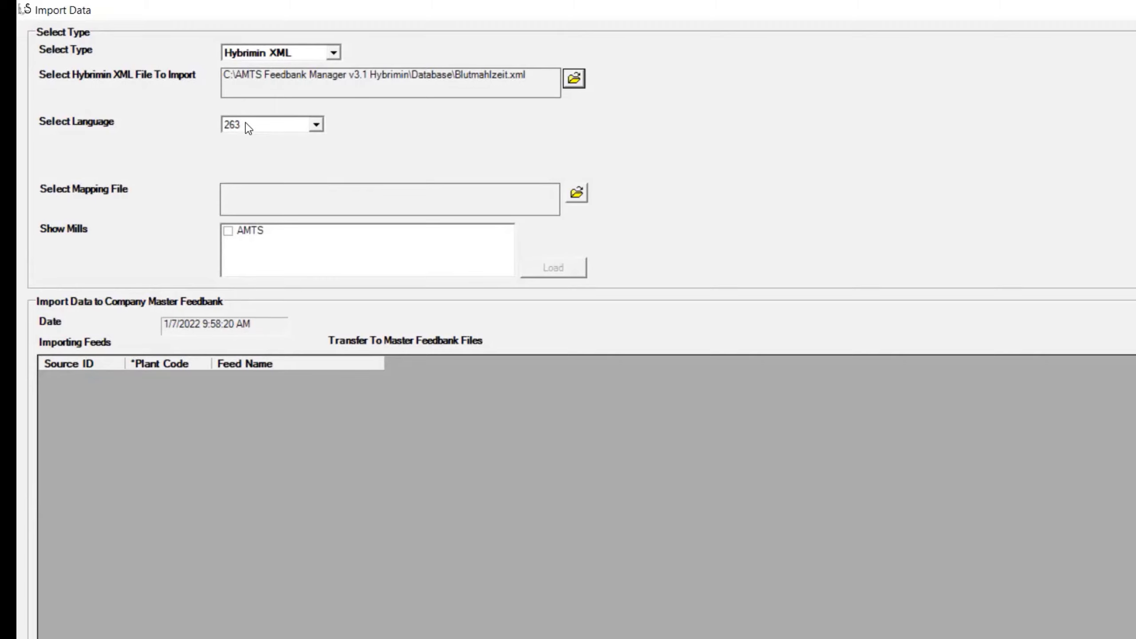
# - Use language 263 and the mapping file Mapping Hybrimin.FBM, and load the import for the AMTS mill
pyautogui.click(323, 128)
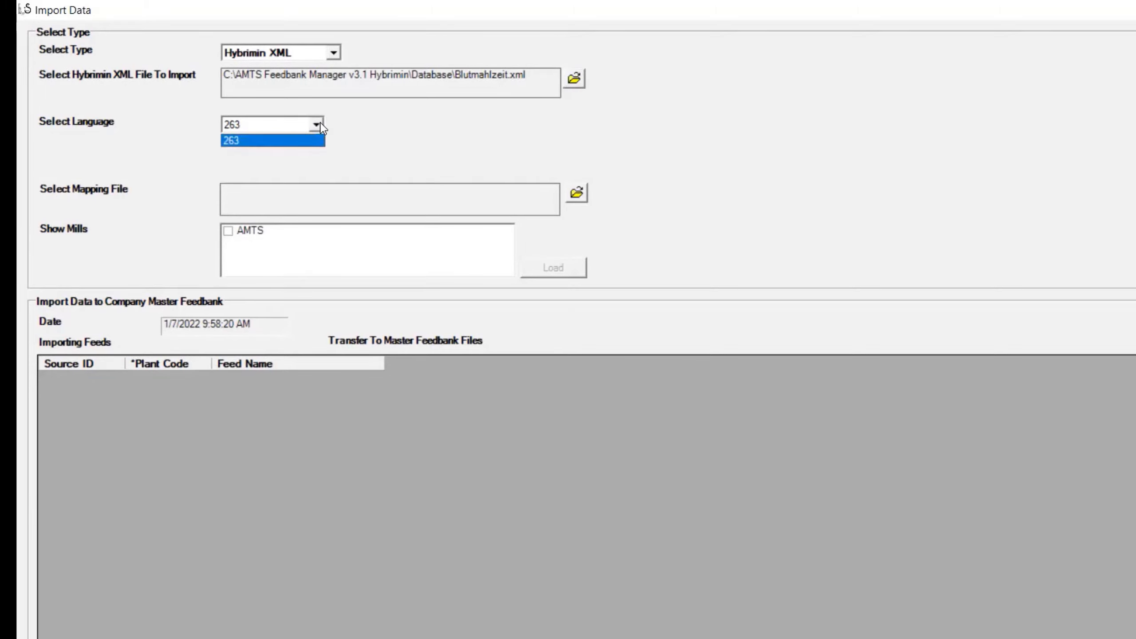
pyautogui.click(319, 128)
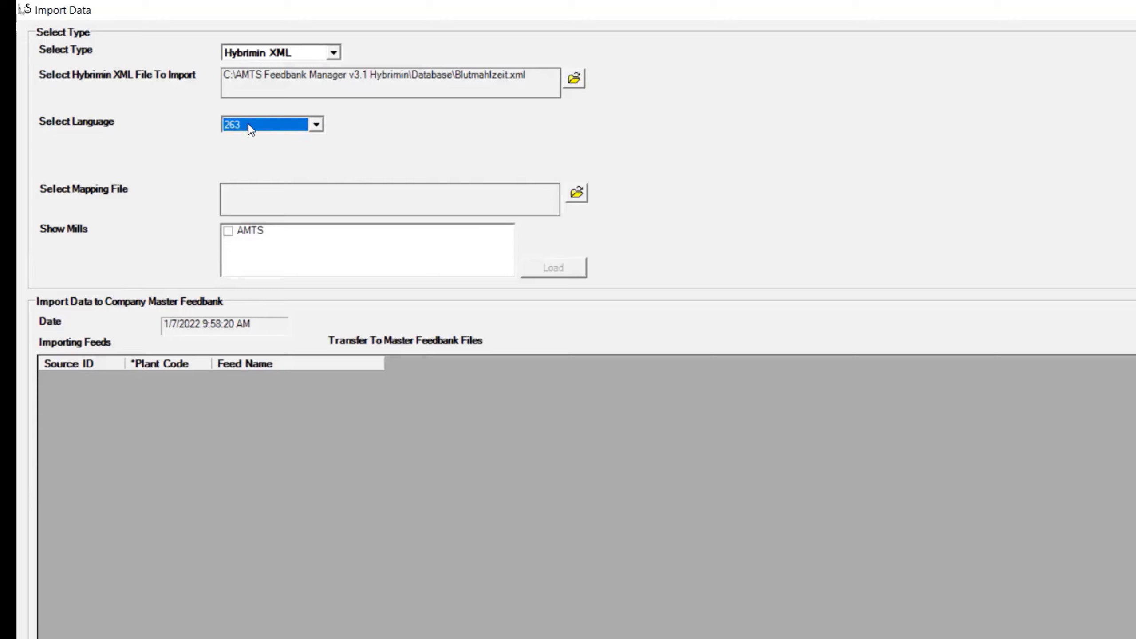
pyautogui.click(577, 194)
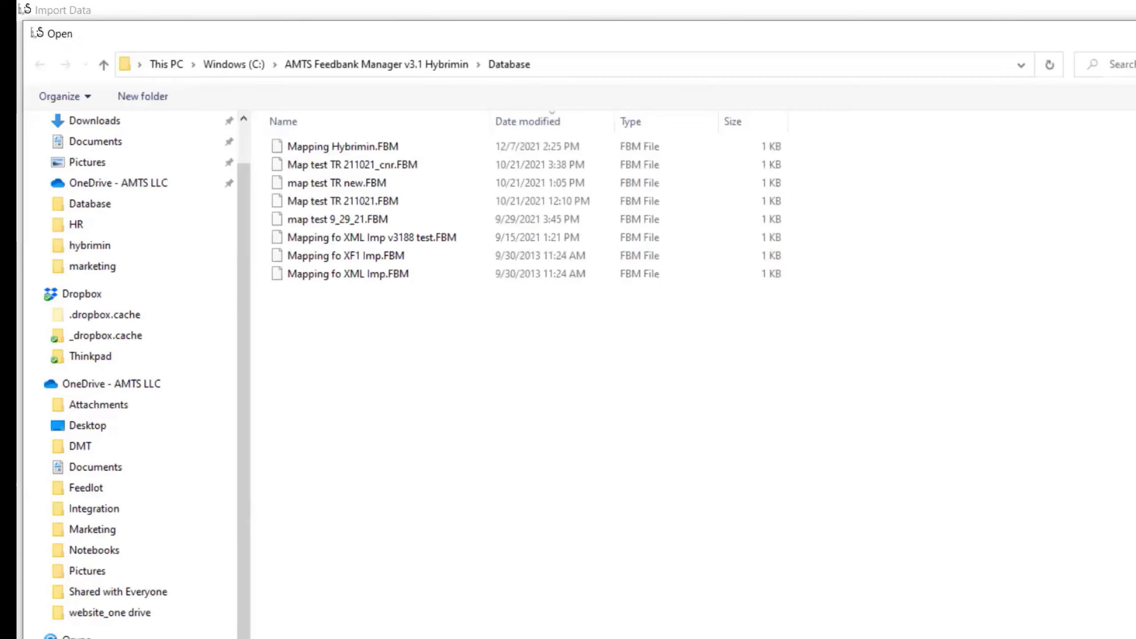
pyautogui.click(364, 146)
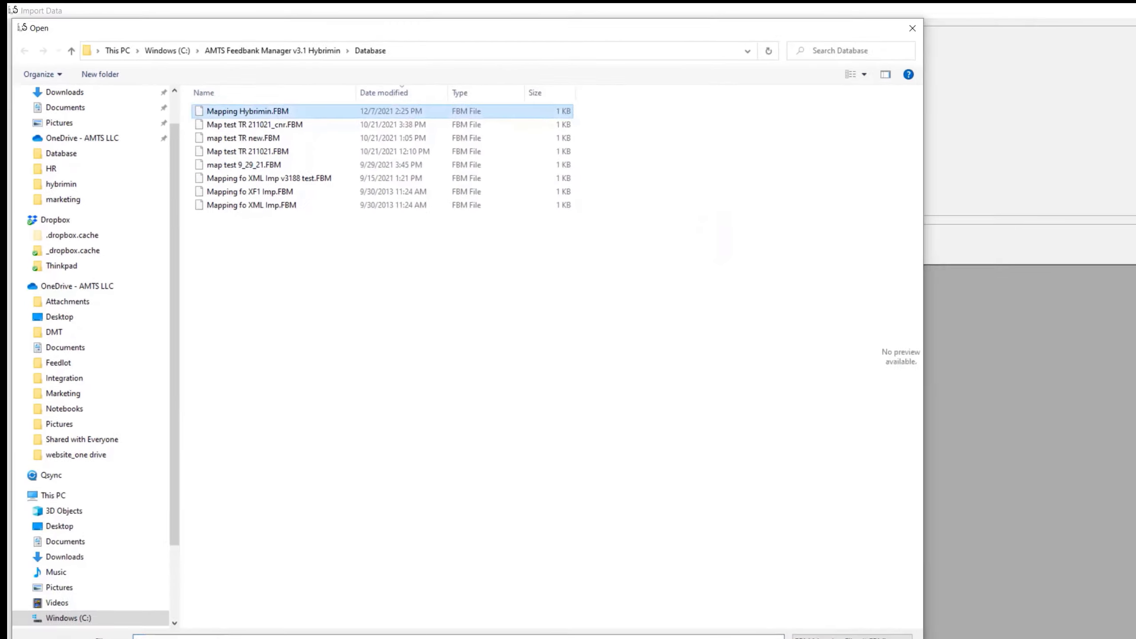
pyautogui.click(716, 578)
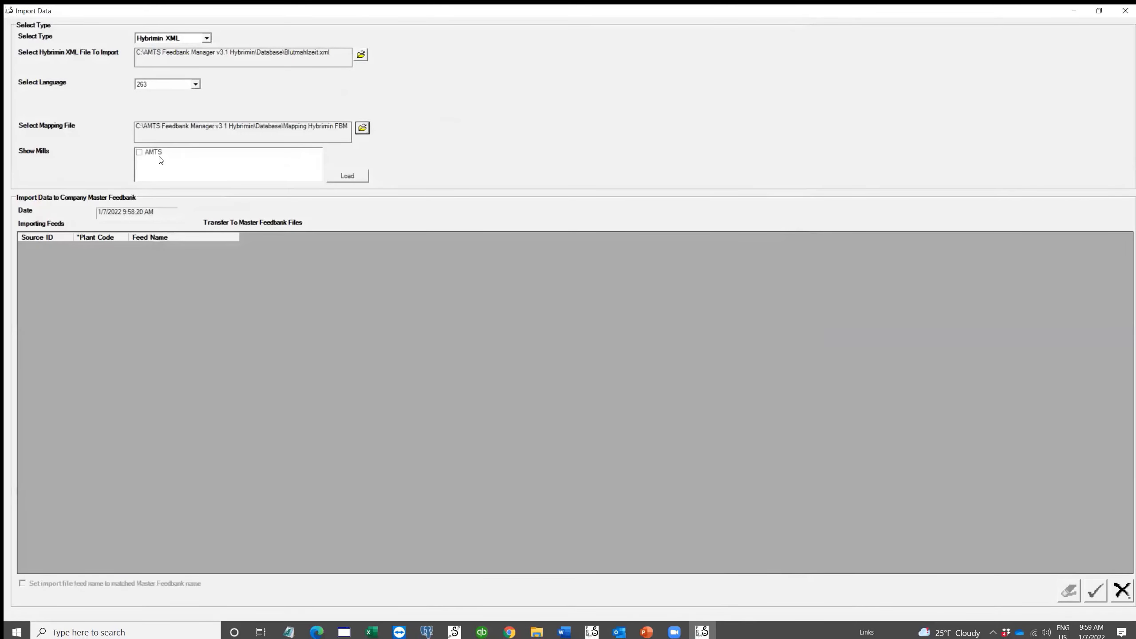
pyautogui.click(140, 152)
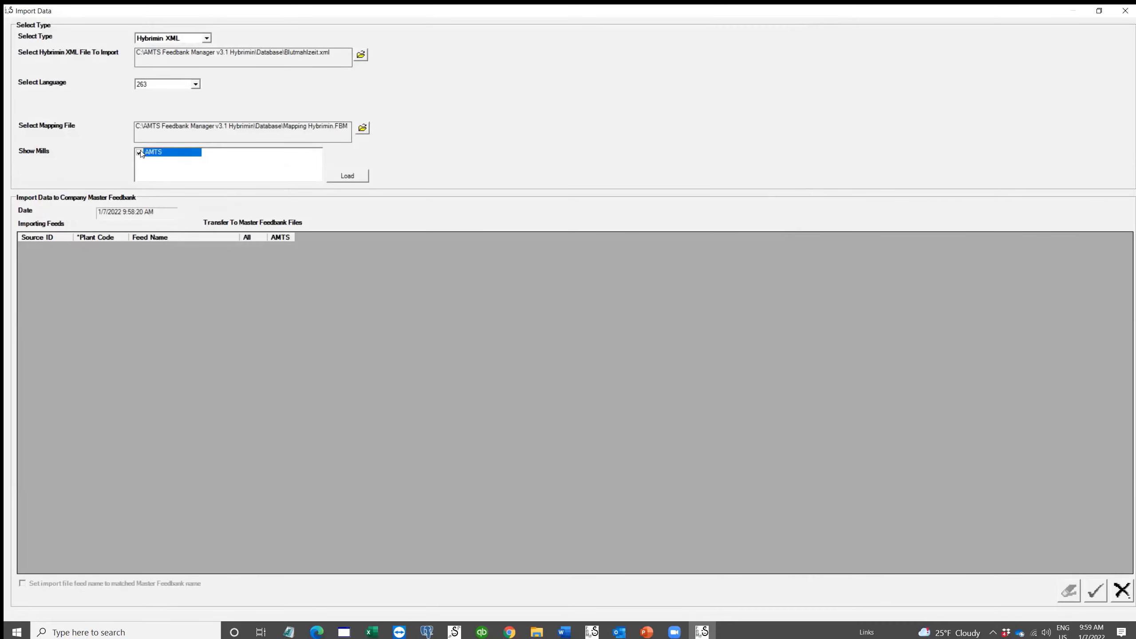
pyautogui.click(344, 176)
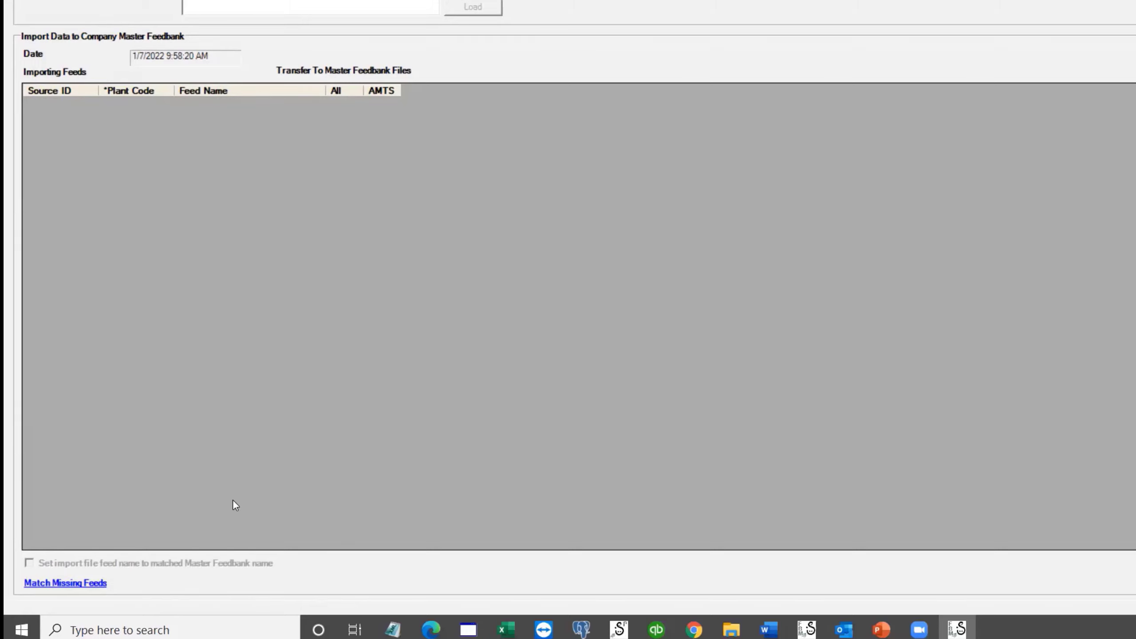
# - Match the missing feed Blutmahlzeit to the master feedbank feed Canola Meal Solvent and save the match
pyautogui.click(61, 585)
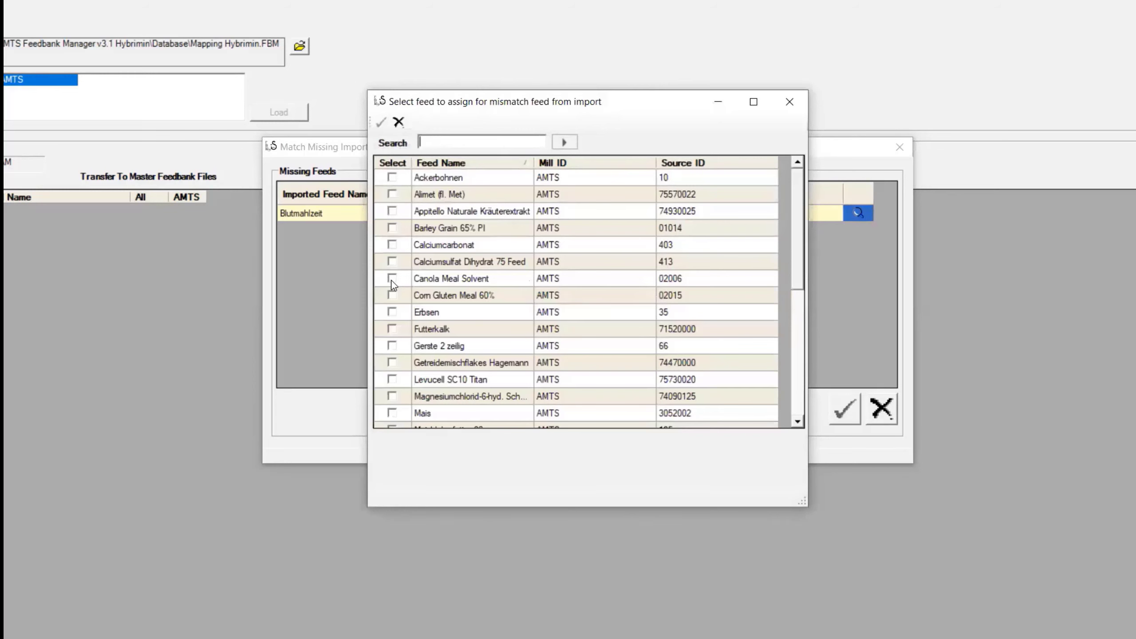
pyautogui.click(391, 278)
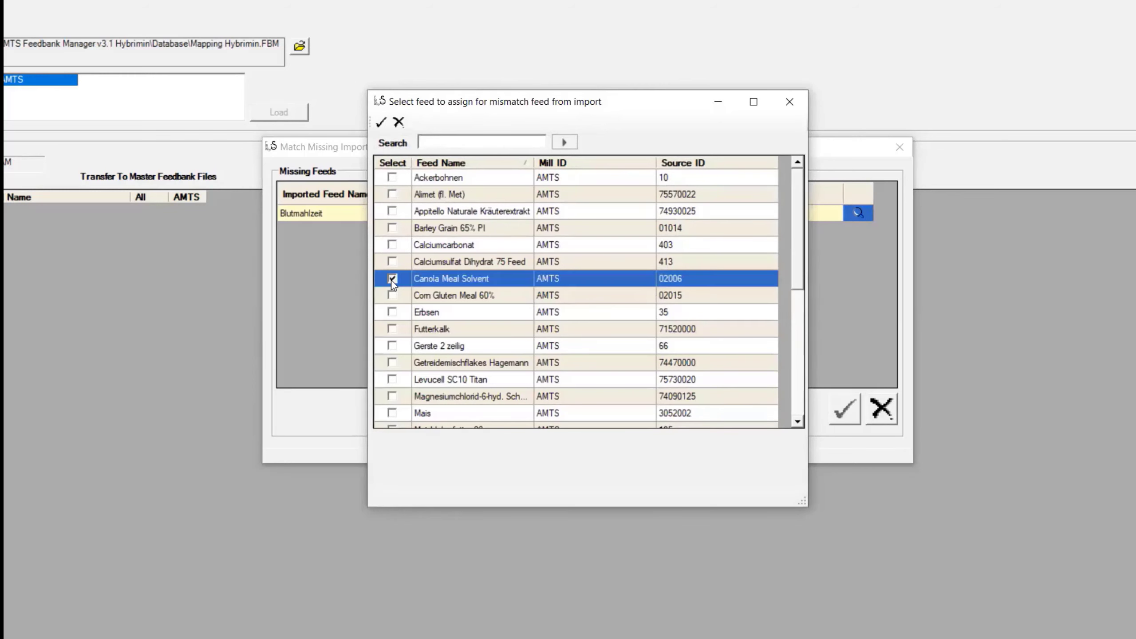
pyautogui.click(381, 122)
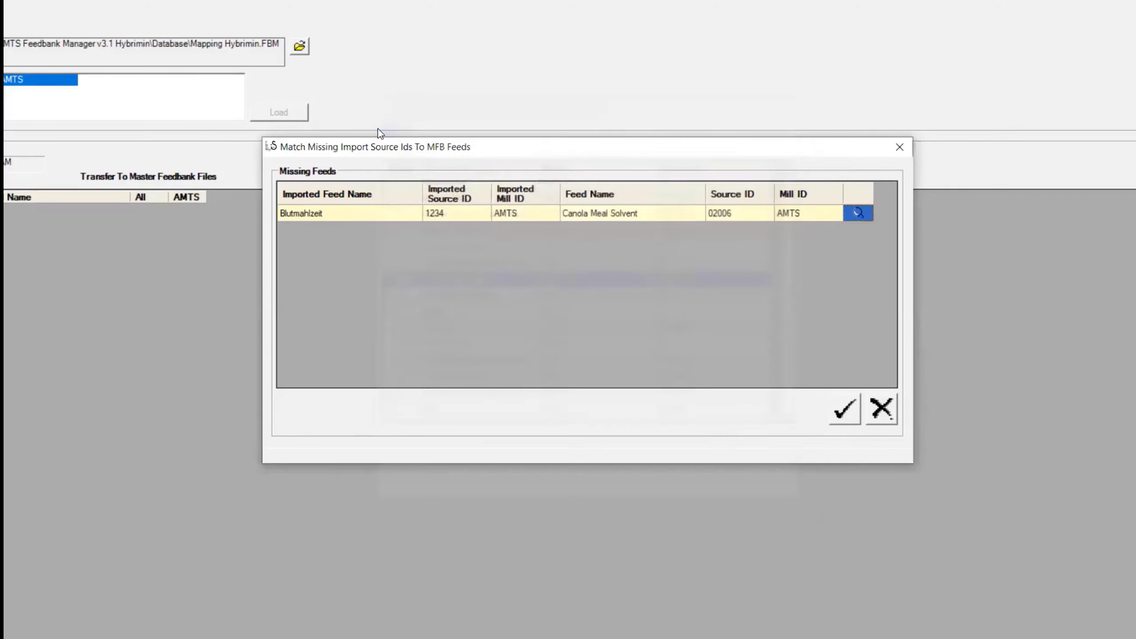
pyautogui.click(844, 417)
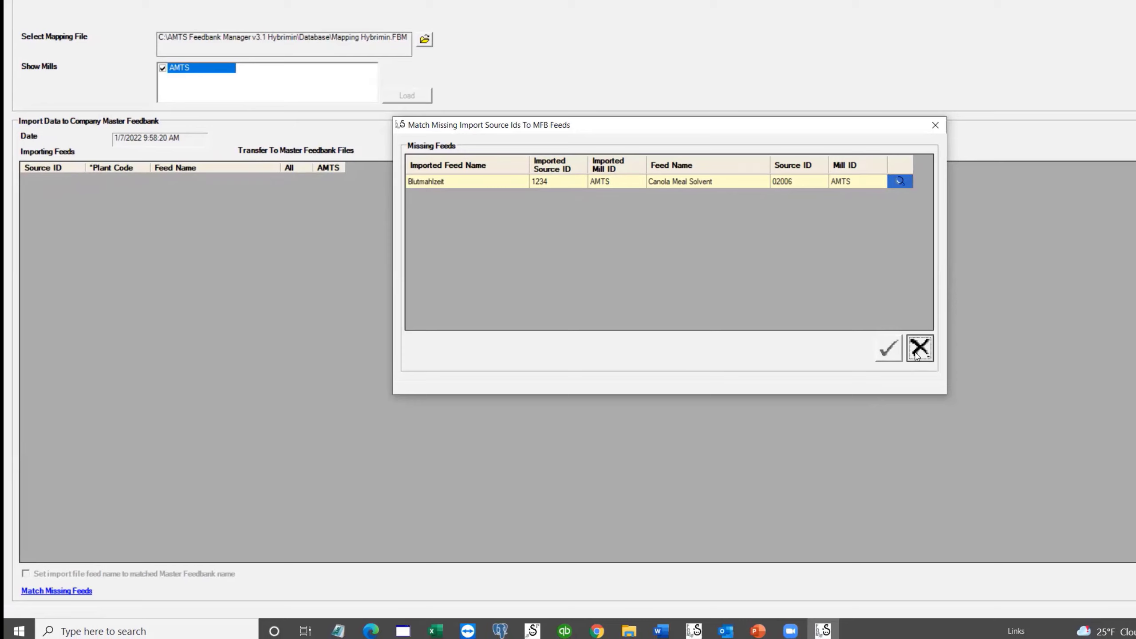
pyautogui.click(917, 349)
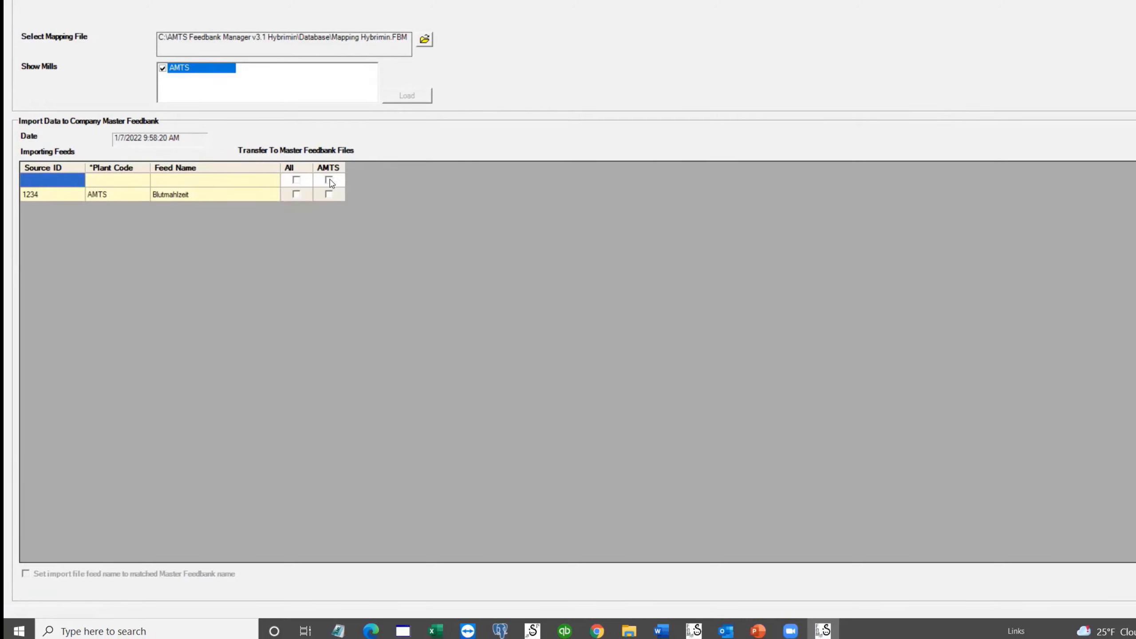
# - Import the Blutmahlzeit feed into the AMTS mill's master feedbank and close the import window
pyautogui.click(329, 194)
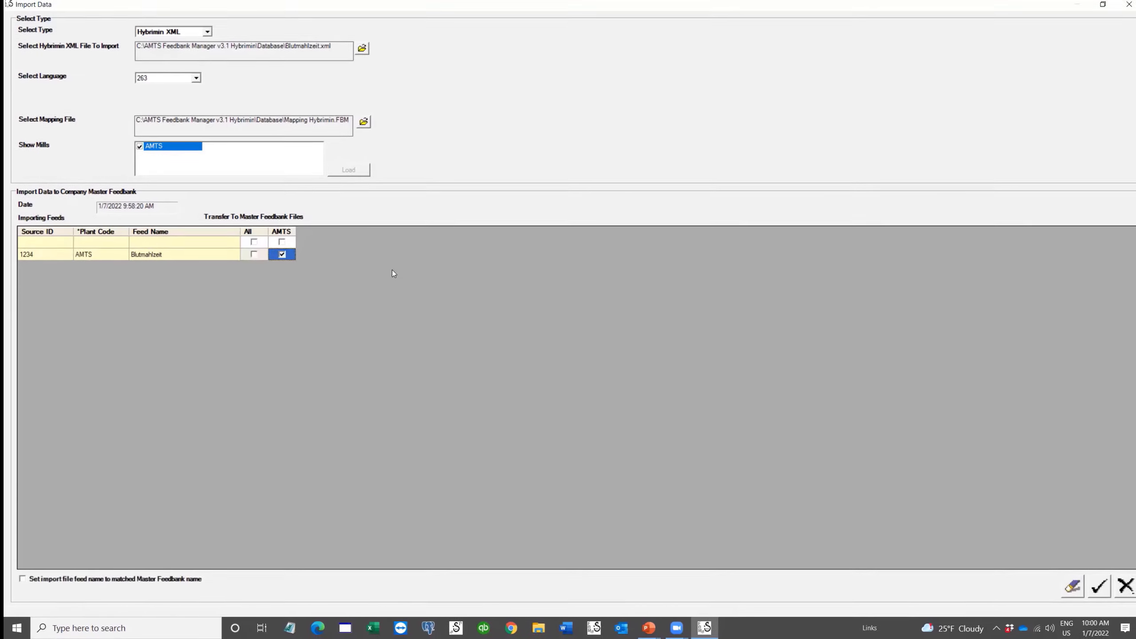
pyautogui.click(1100, 588)
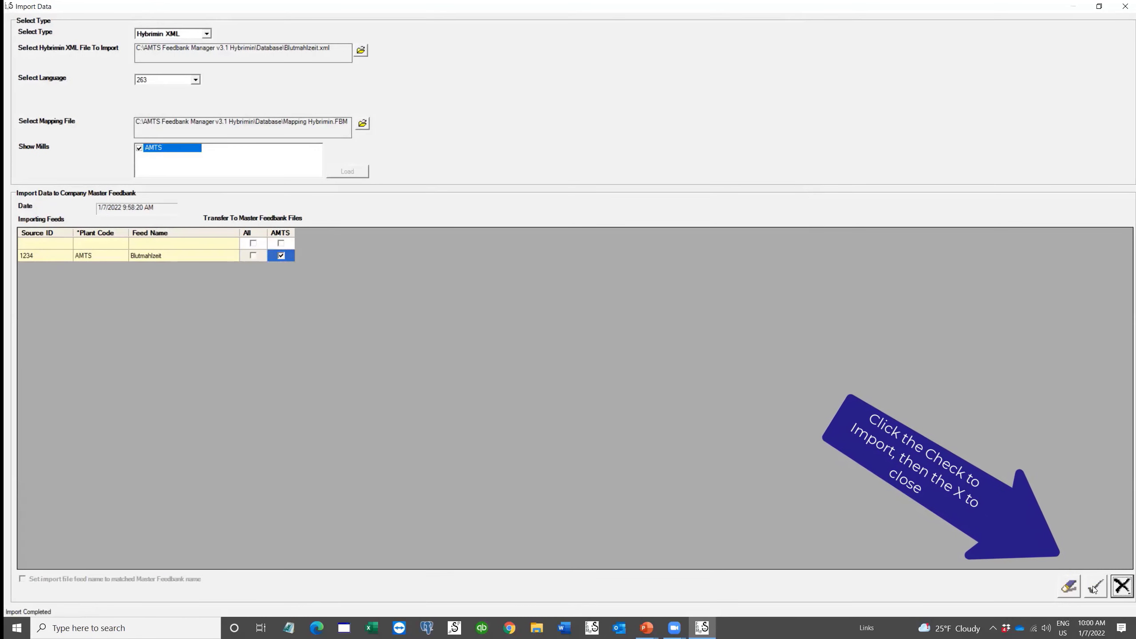
pyautogui.click(1122, 586)
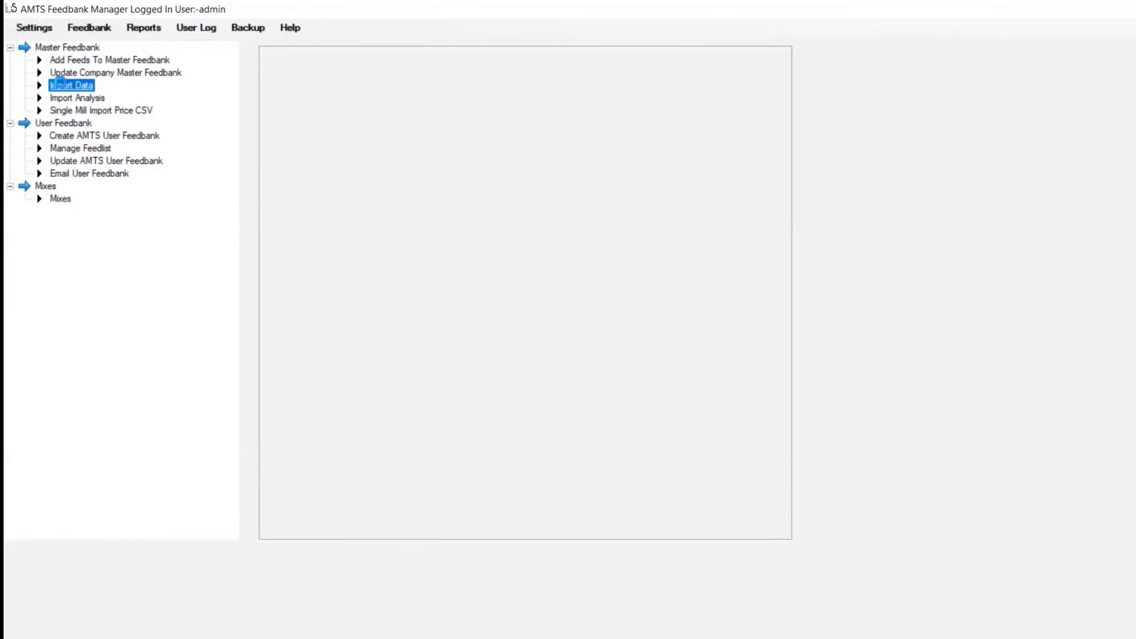
# - Start another data import of type Hybrimin XML with Rohstoff Mais.xml as the file to import
pyautogui.doubleClick(60, 84)
pyautogui.click(291, 47)
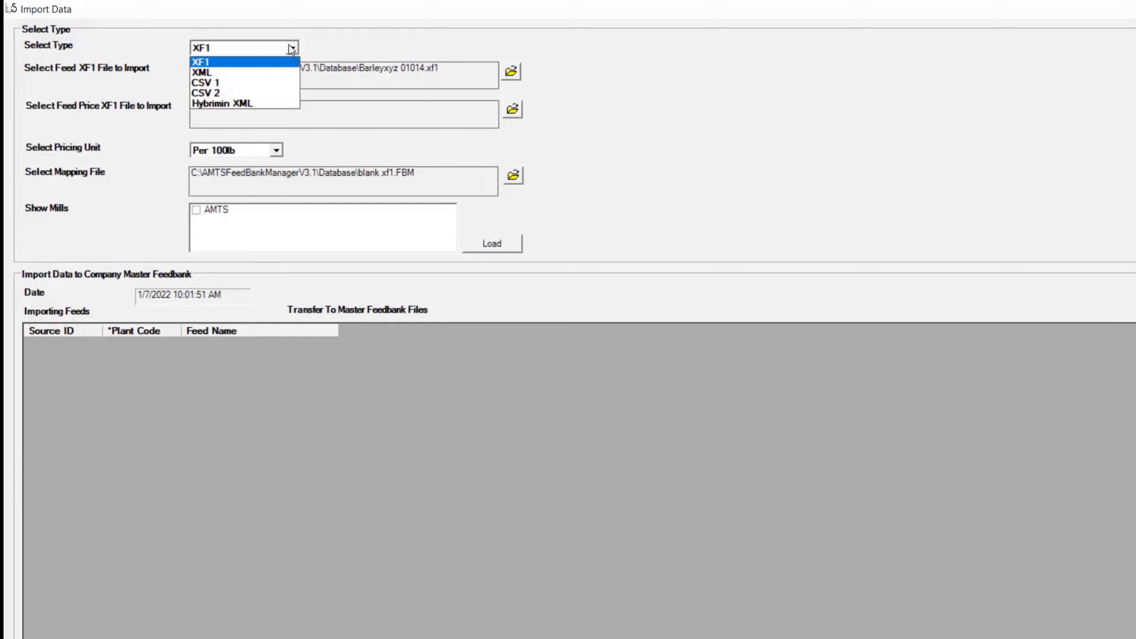
pyautogui.click(250, 104)
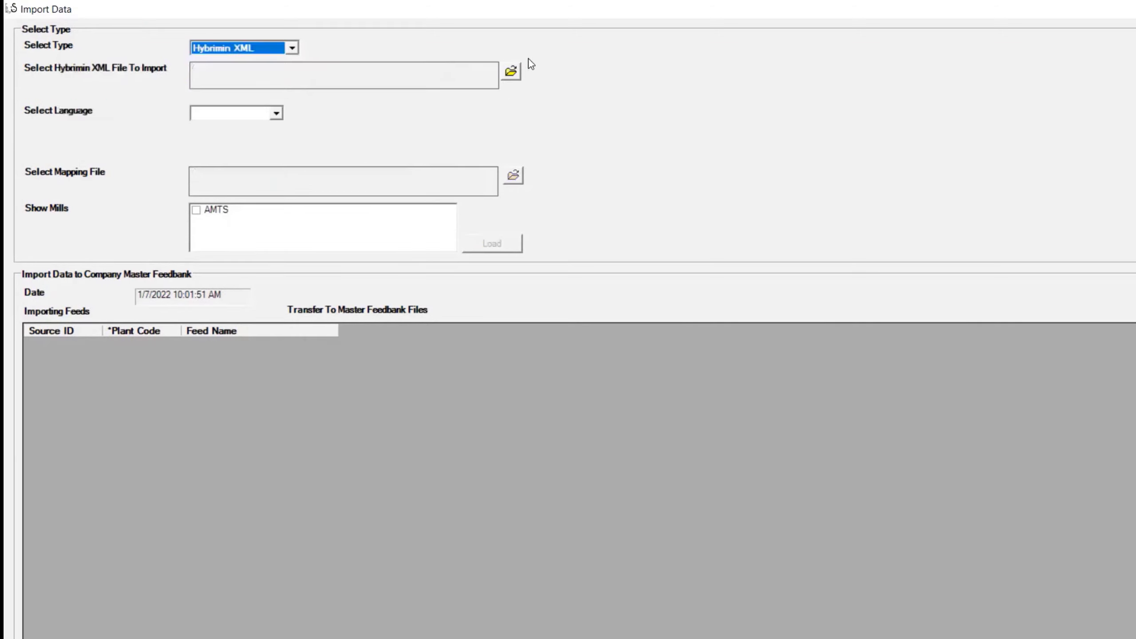
pyautogui.click(511, 72)
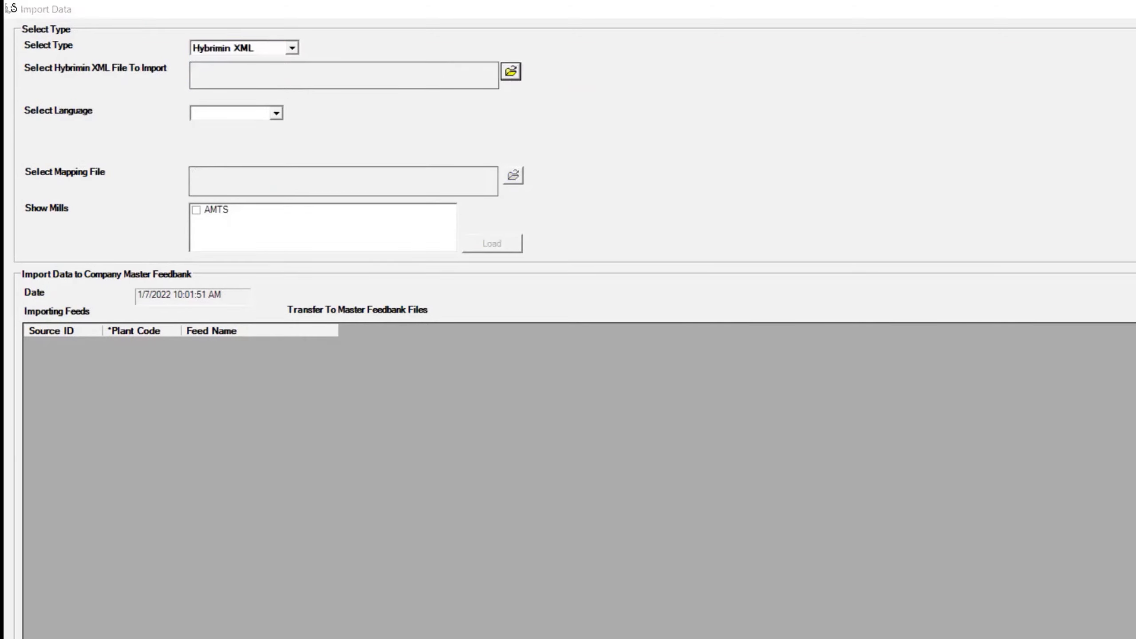
pyautogui.doubleClick(291, 166)
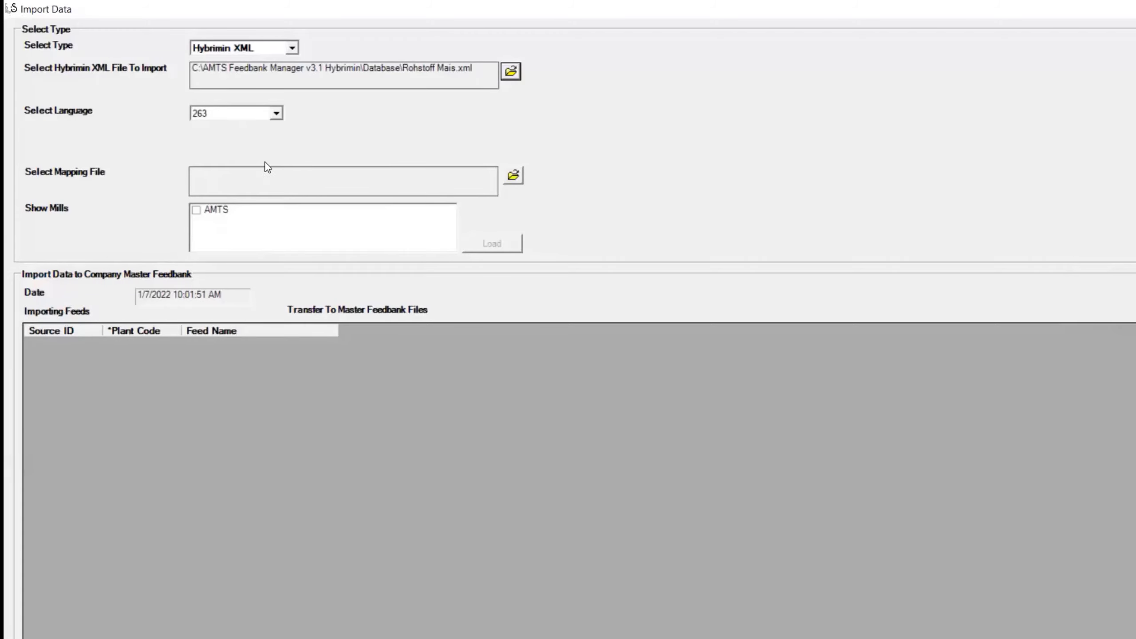
# - Keep language 263, choose the mapping file Mapping Hybrimin.FBM, and load the Rohstoff Mais.xml import for the AMTS mill
pyautogui.click(277, 114)
pyautogui.click(277, 114)
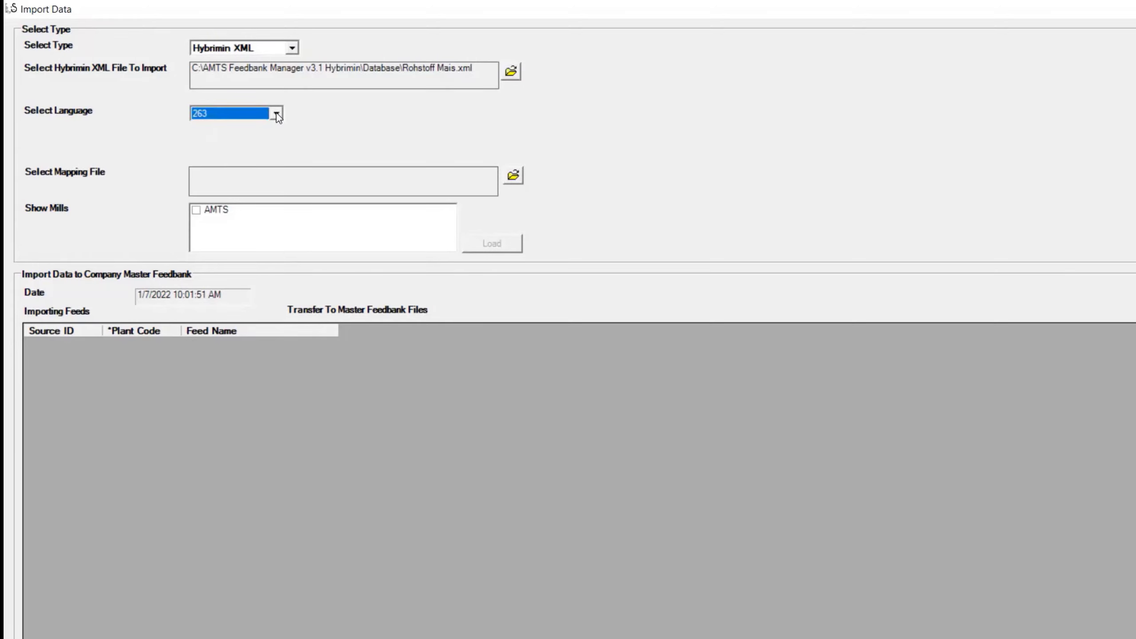
pyautogui.click(512, 177)
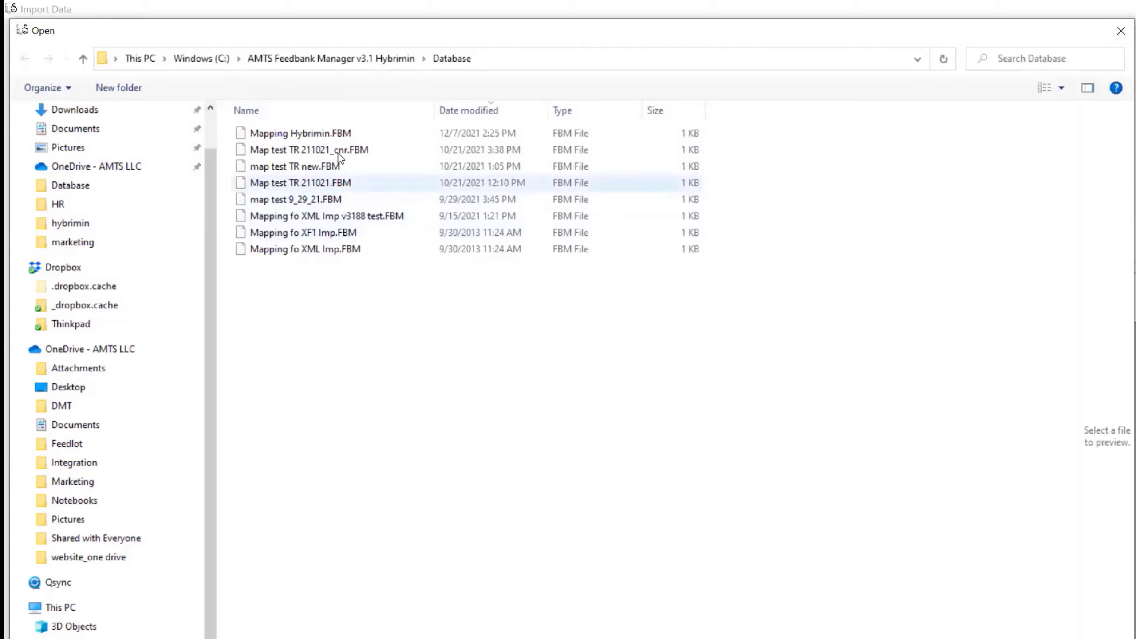
pyautogui.click(342, 134)
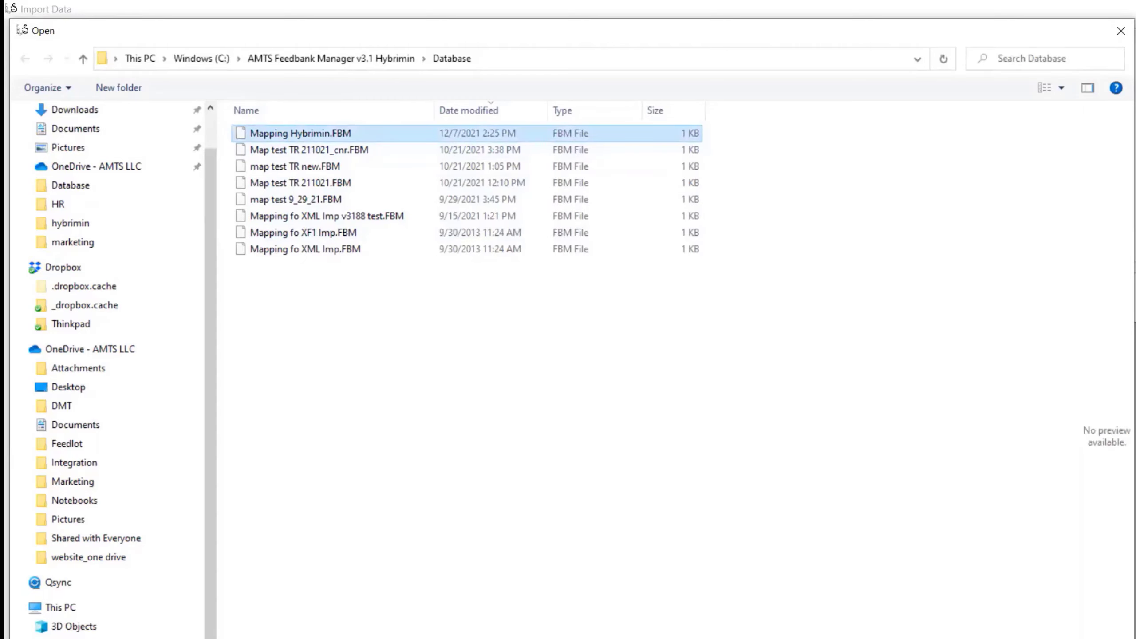
pyautogui.press('Return')
pyautogui.click(250, 210)
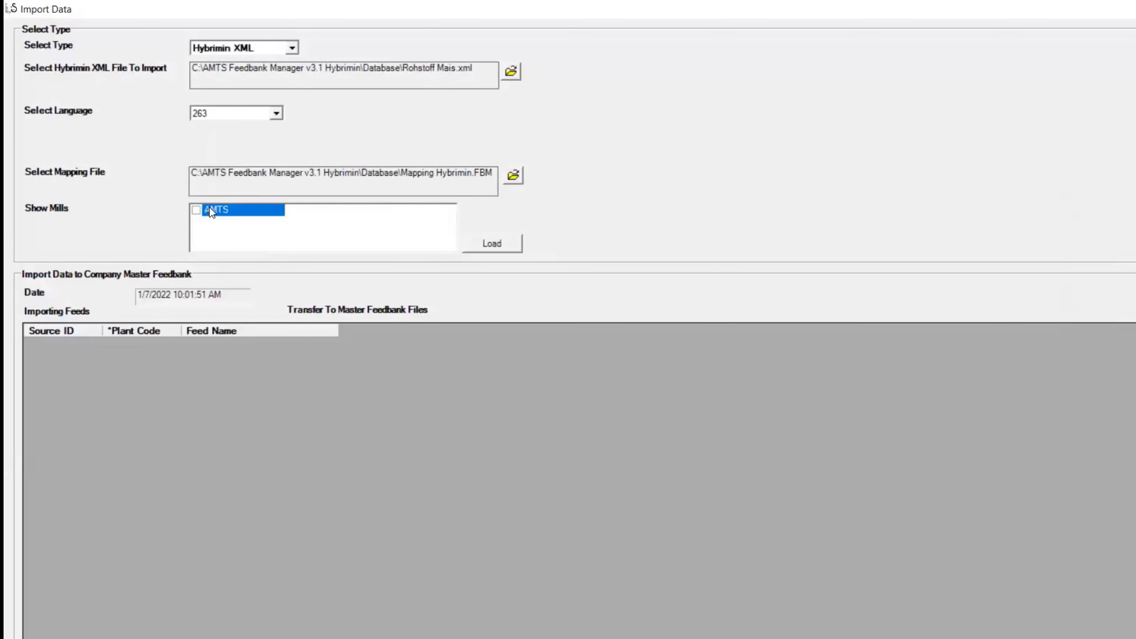
pyautogui.click(268, 211)
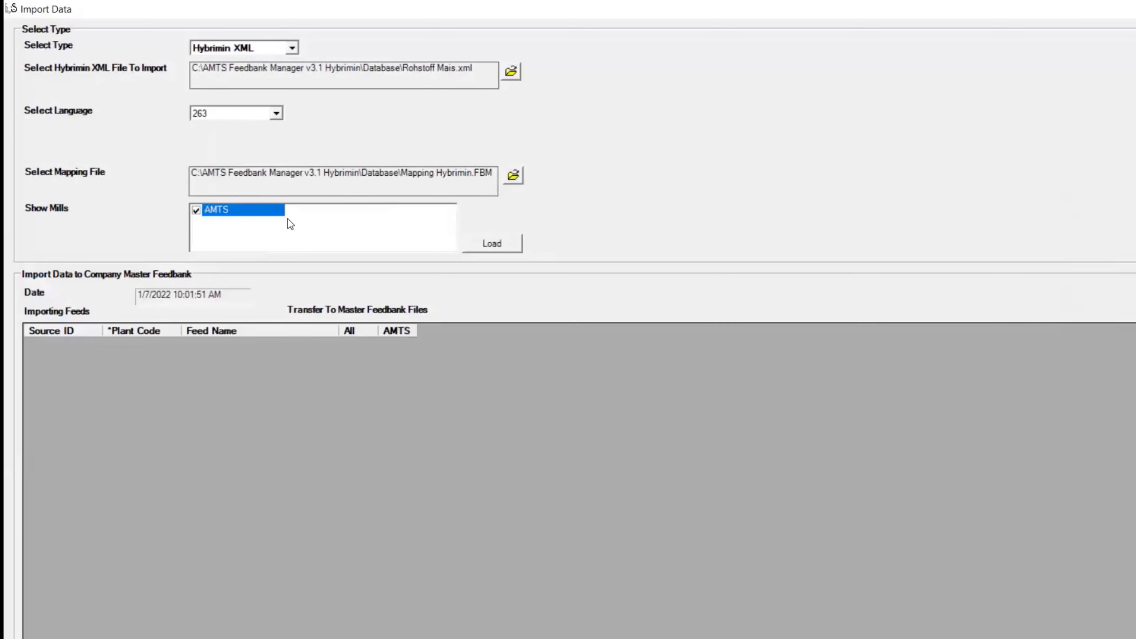
pyautogui.click(486, 242)
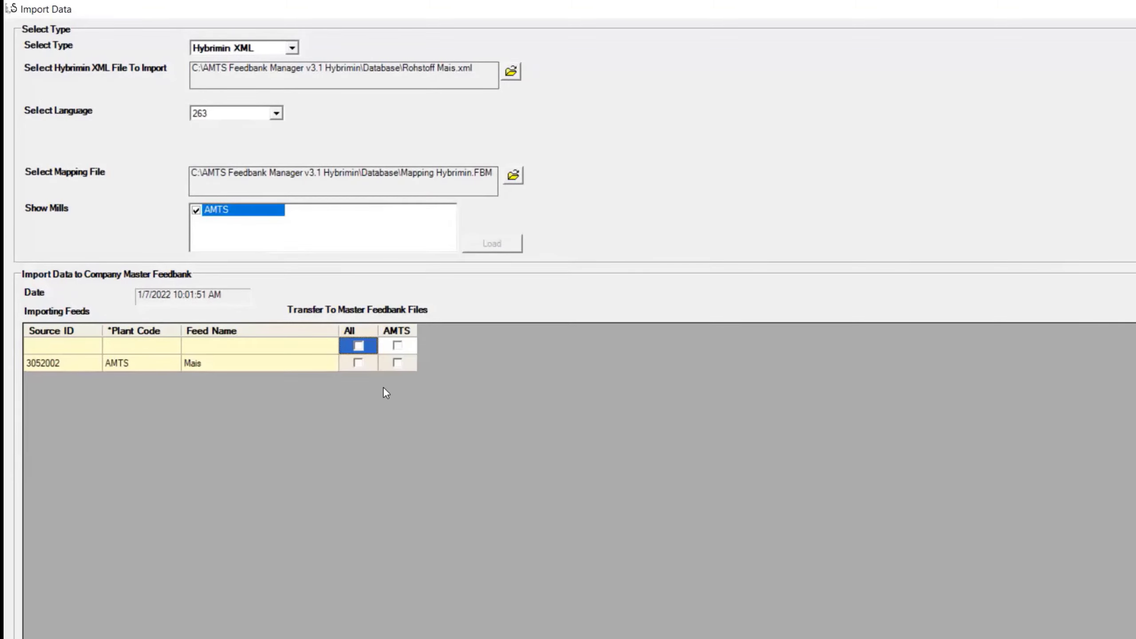
# - Import the loaded Mais feed into the AMTS mill's master feedbank and close the import window
pyautogui.click(394, 363)
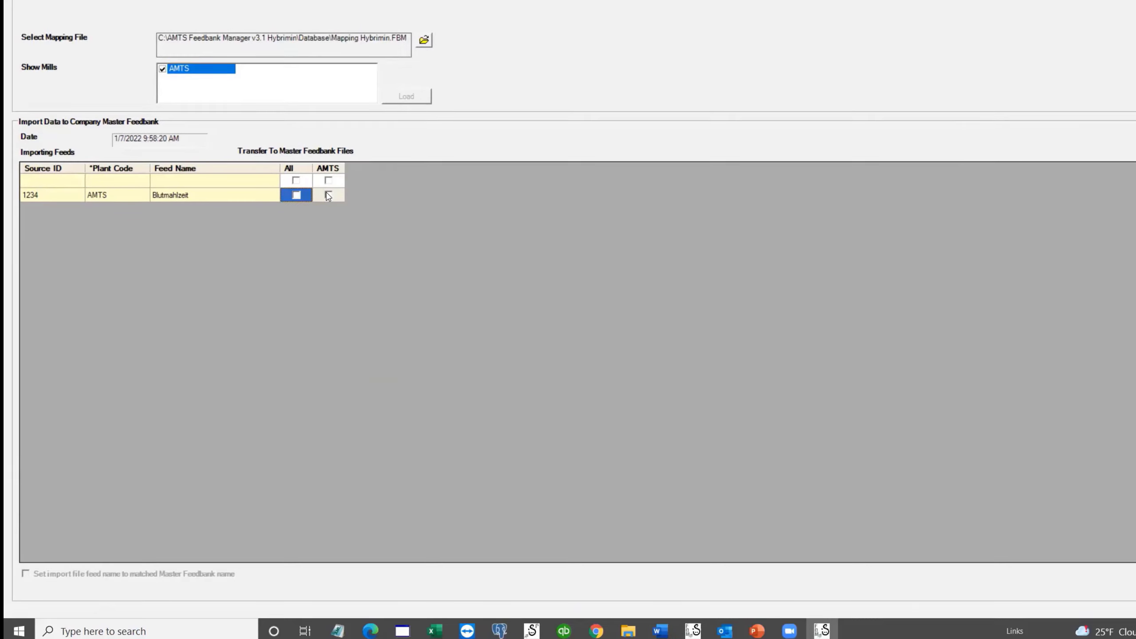
pyautogui.click(1094, 588)
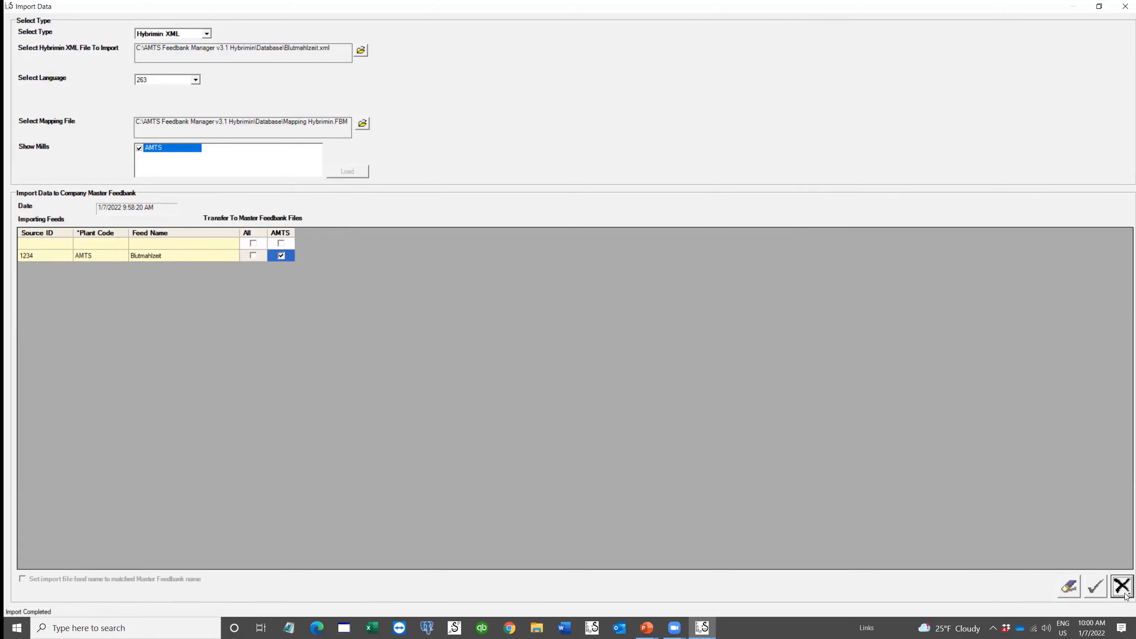
pyautogui.click(1124, 595)
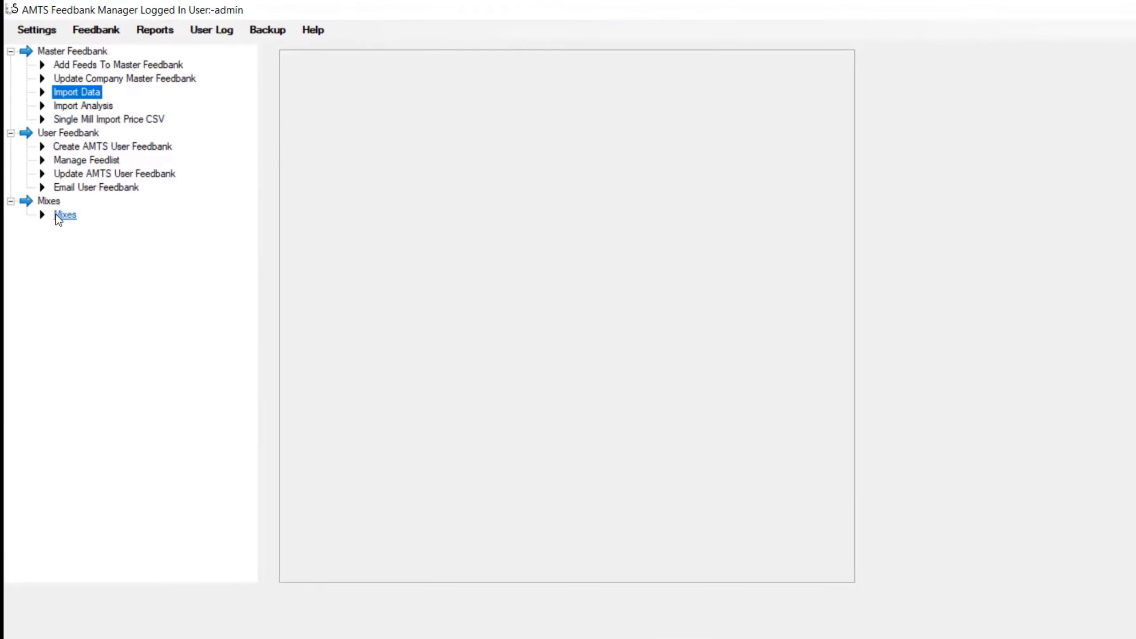
# - Start a mix import for the AMTS mill with type Hybrimin XML and Export Close Up 2.0.xml as the file
pyautogui.click(57, 216)
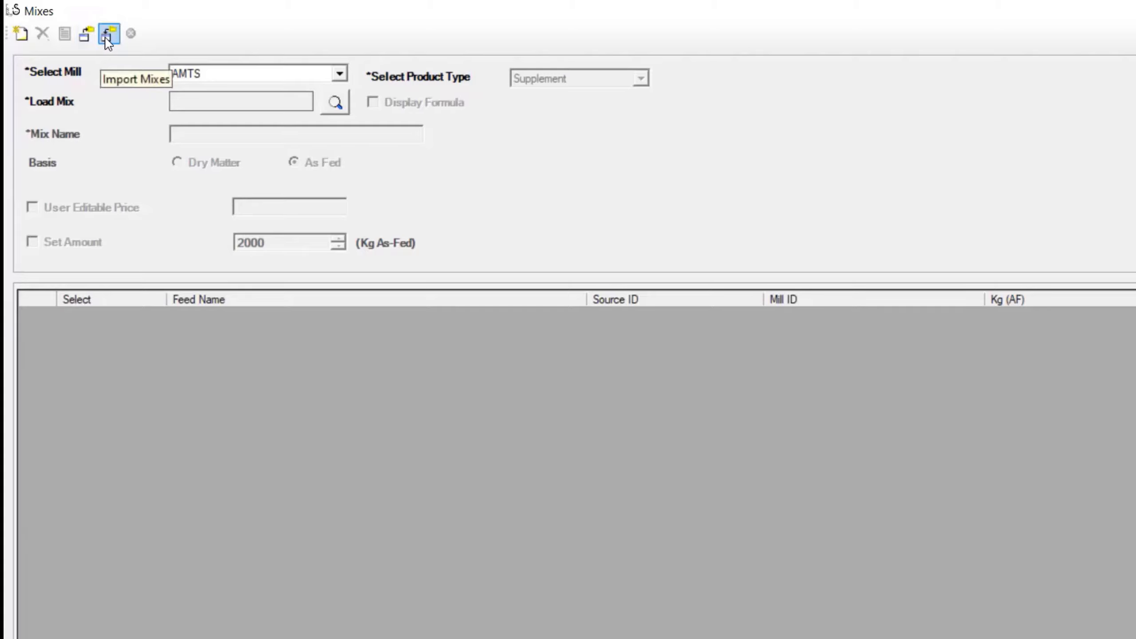
pyautogui.click(83, 28)
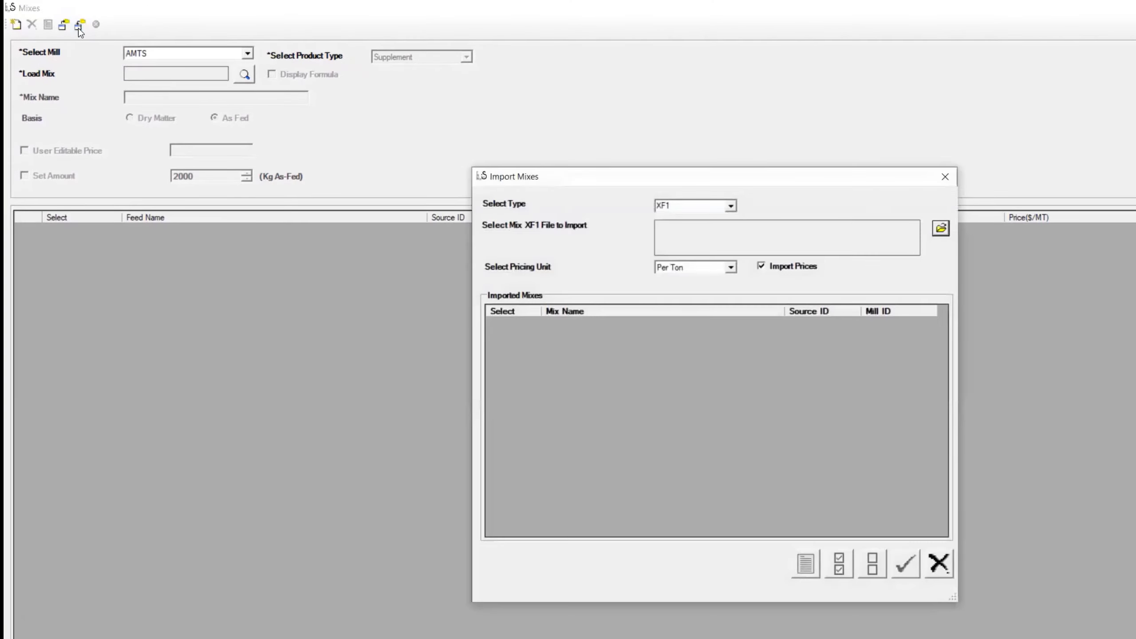
pyautogui.click(734, 209)
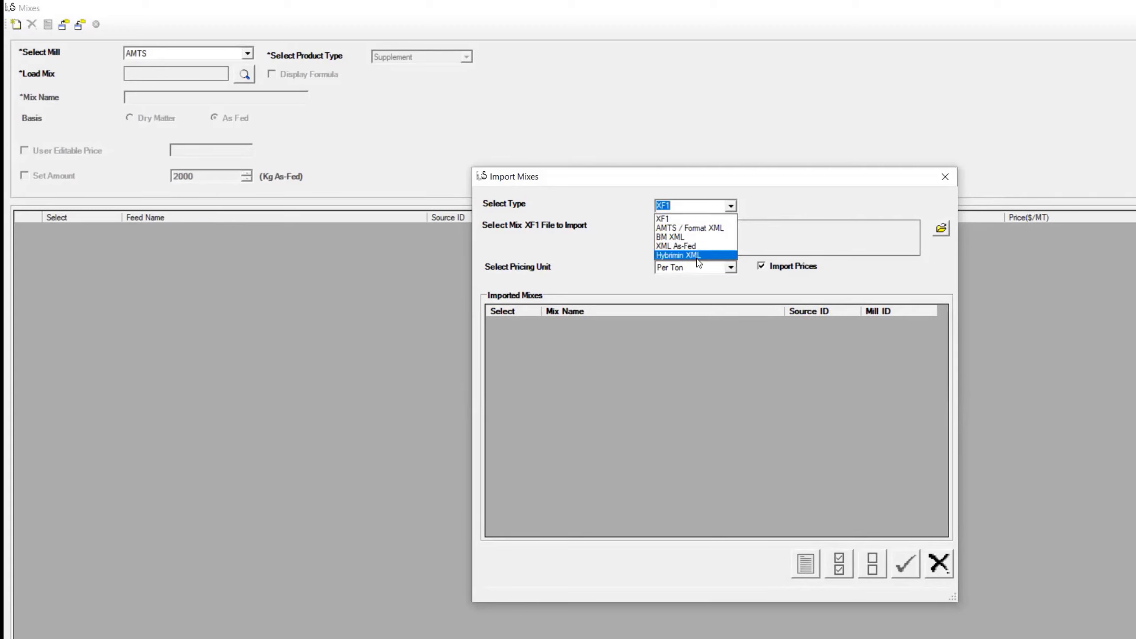
pyautogui.click(698, 255)
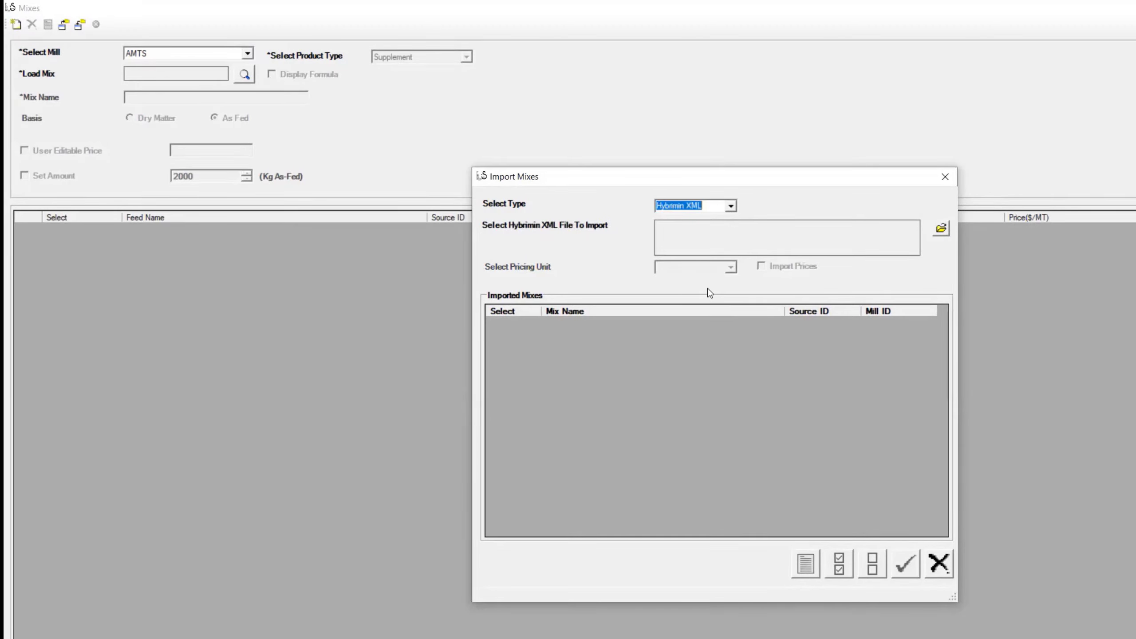
pyautogui.click(939, 227)
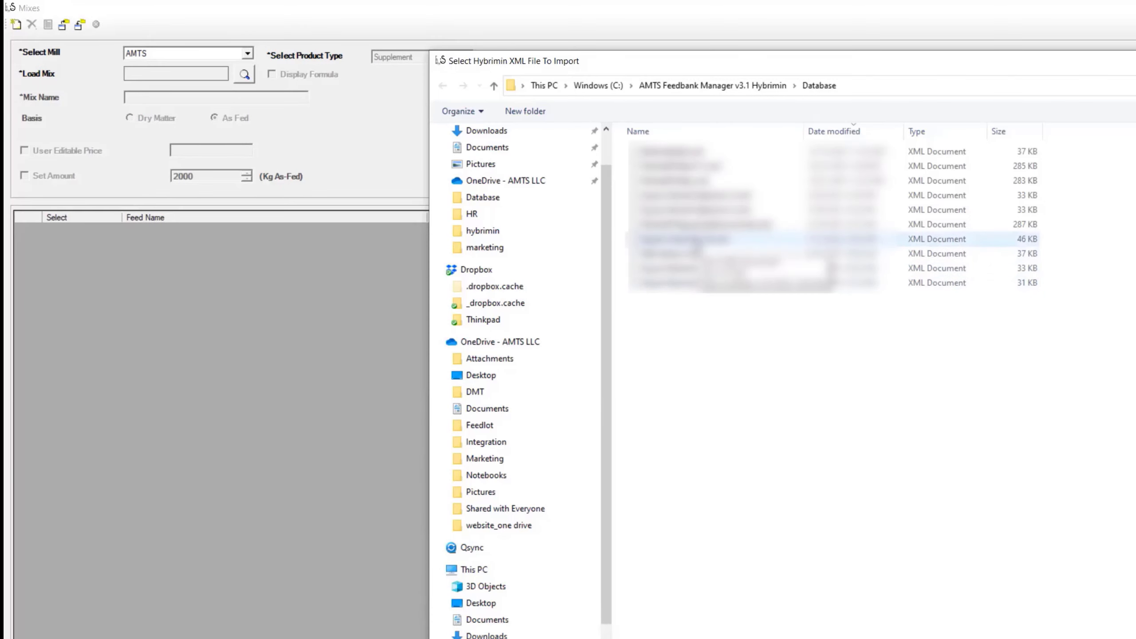
pyautogui.click(705, 243)
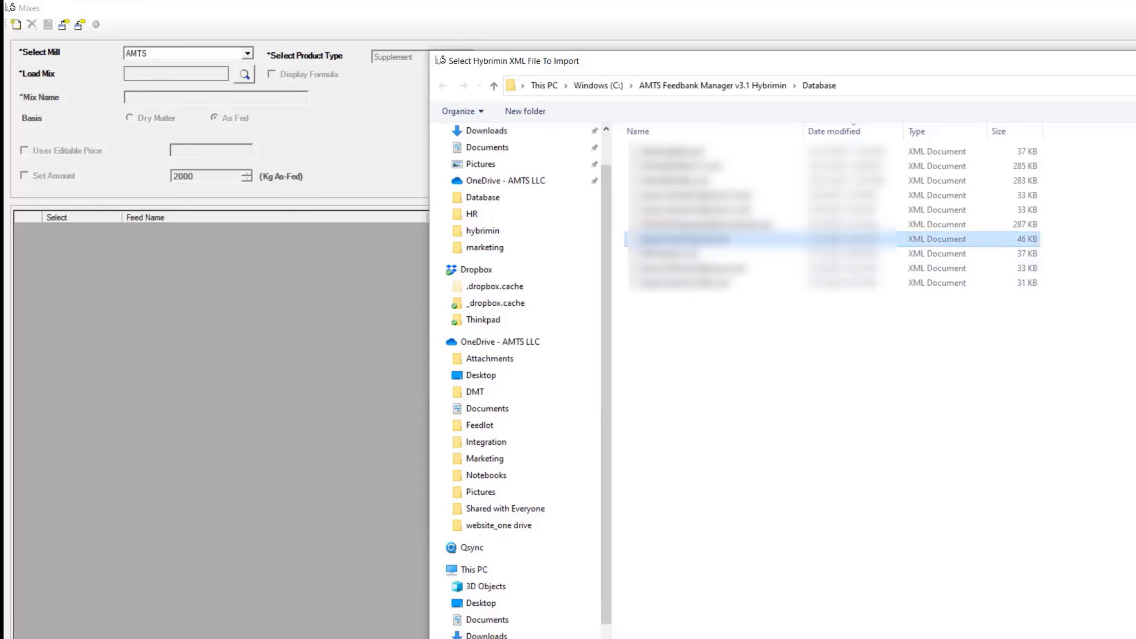
pyautogui.press('Return')
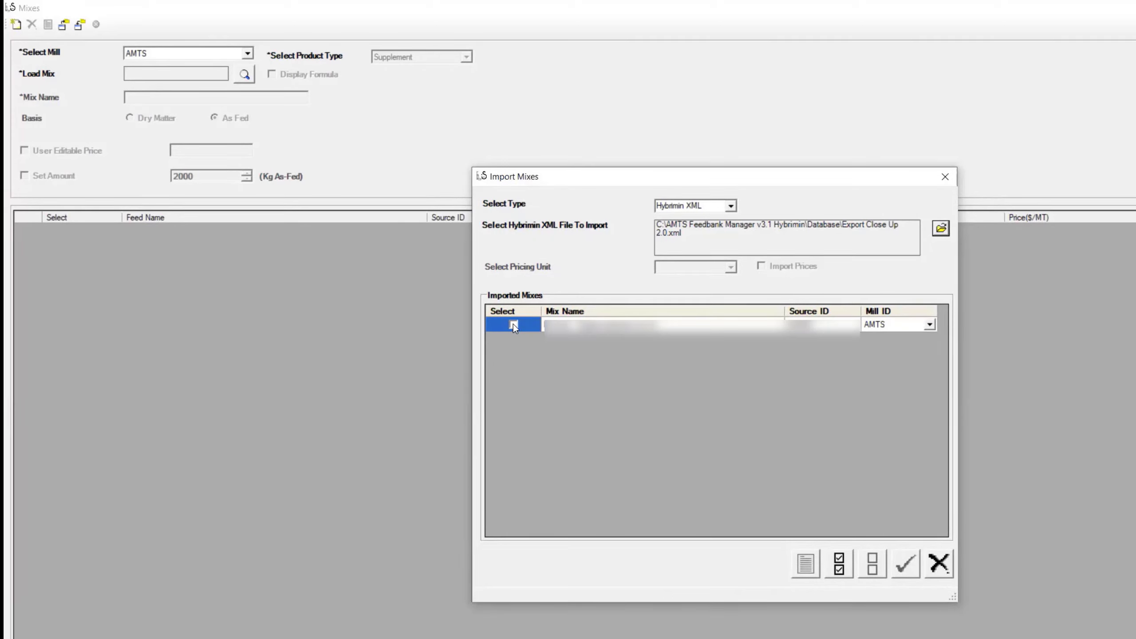
# - Import the listed ErgänzungClose Up 2.0 mix for the AMTS mill and display its nutrient output
pyautogui.click(512, 325)
pyautogui.click(905, 563)
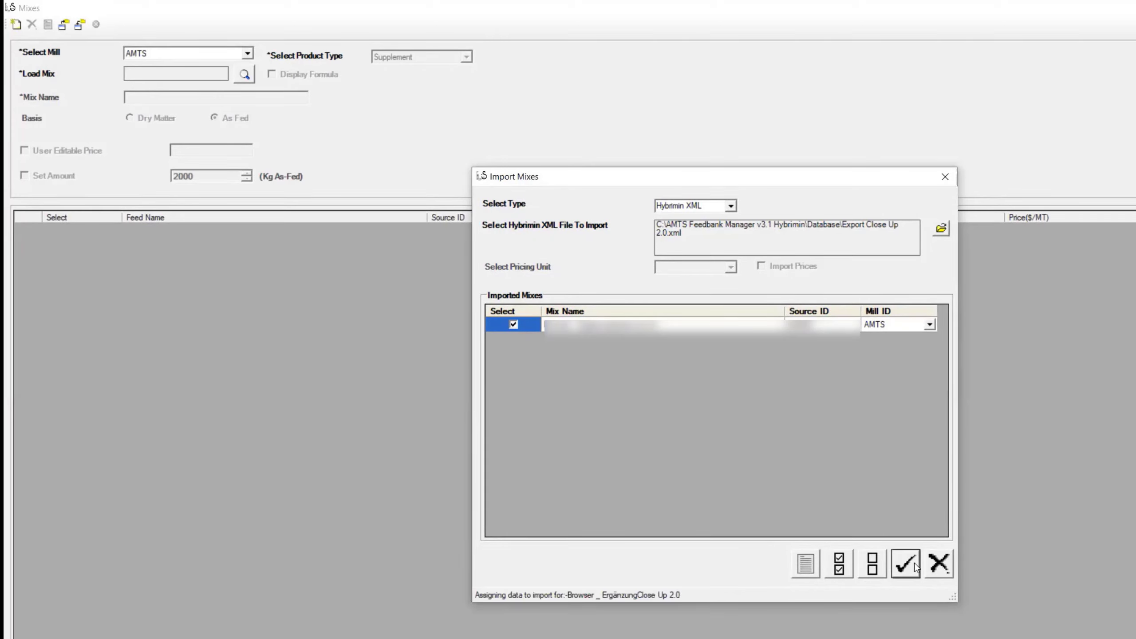
pyautogui.click(938, 564)
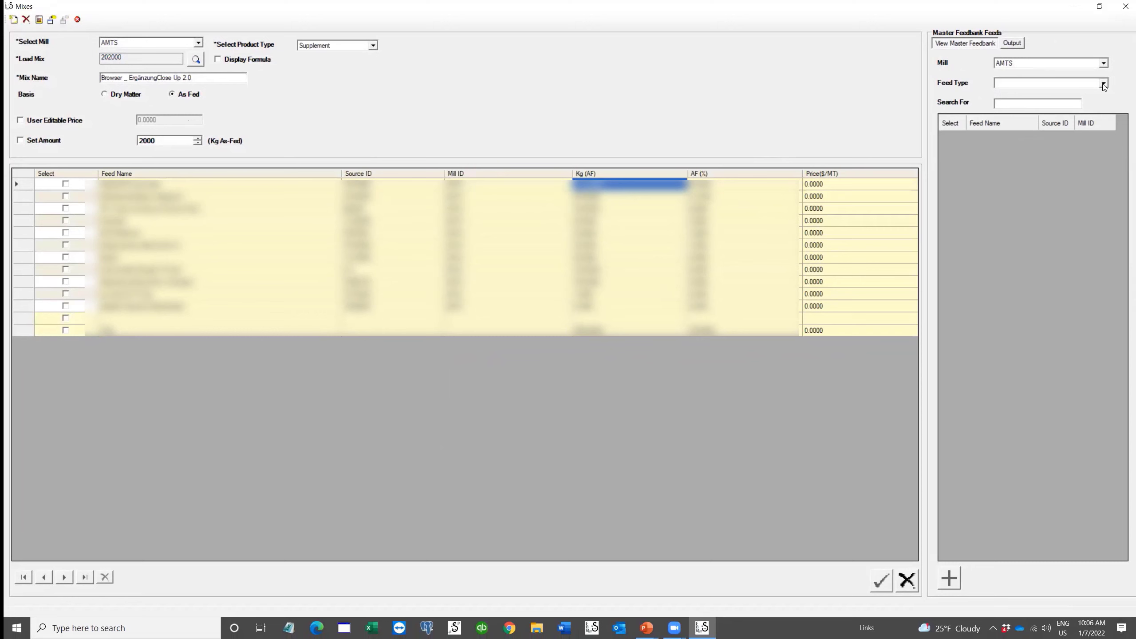
pyautogui.click(1006, 44)
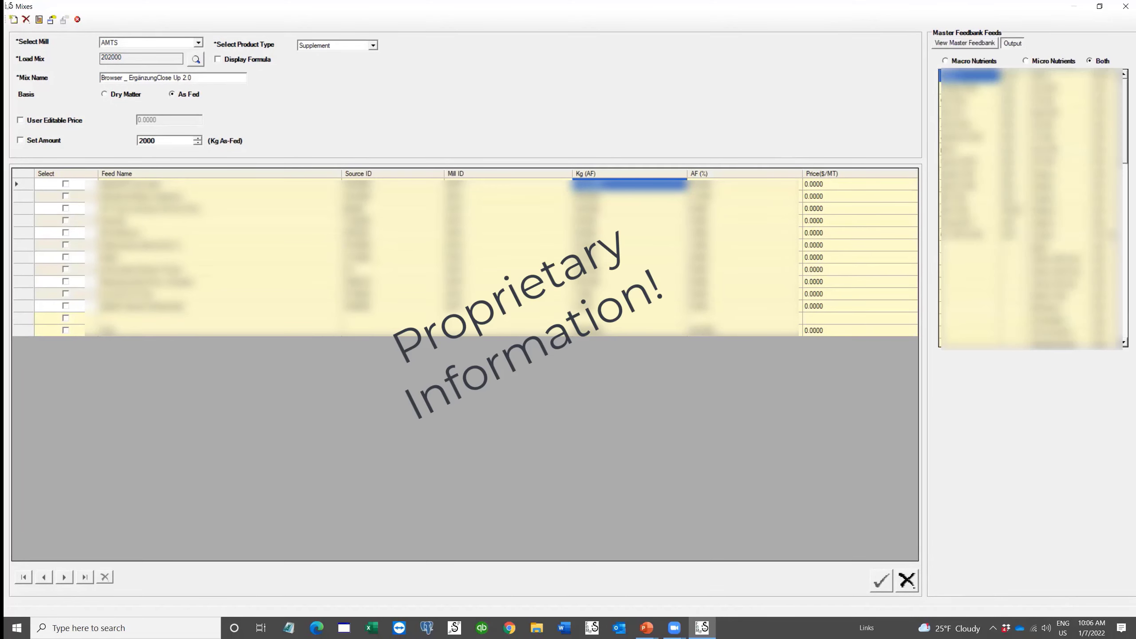